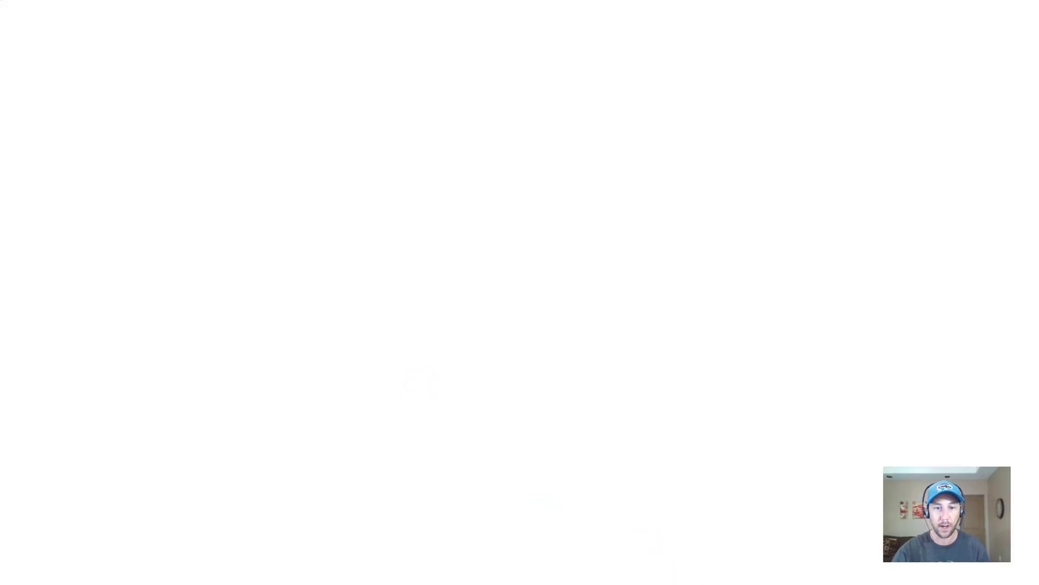
# Step: Search Google for "keyword planner" and open the Google AdWords: Keyword Planner result
pyautogui.click(564, 579)
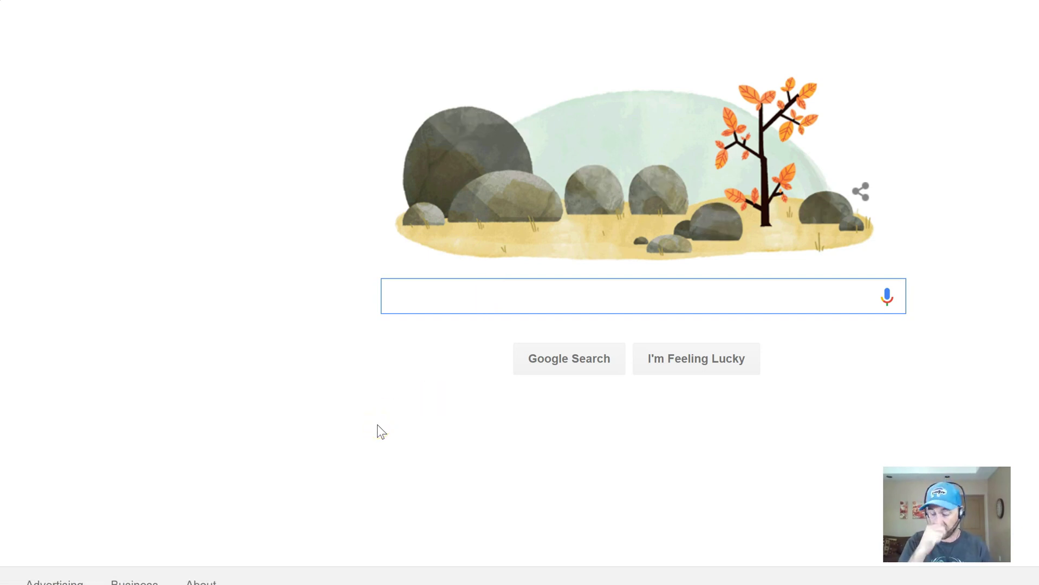
pyautogui.write('keyword')
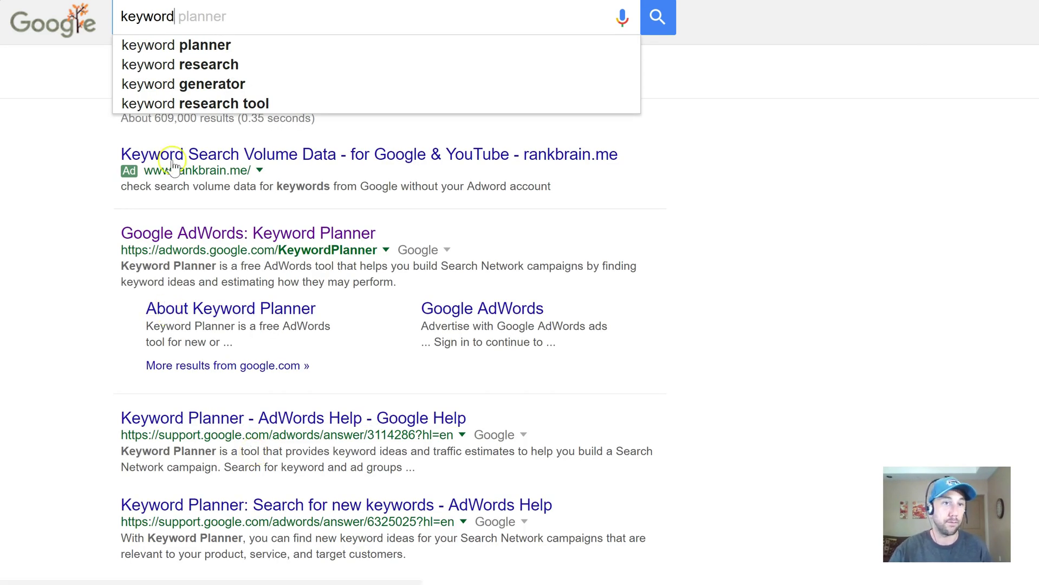
pyautogui.click(172, 52)
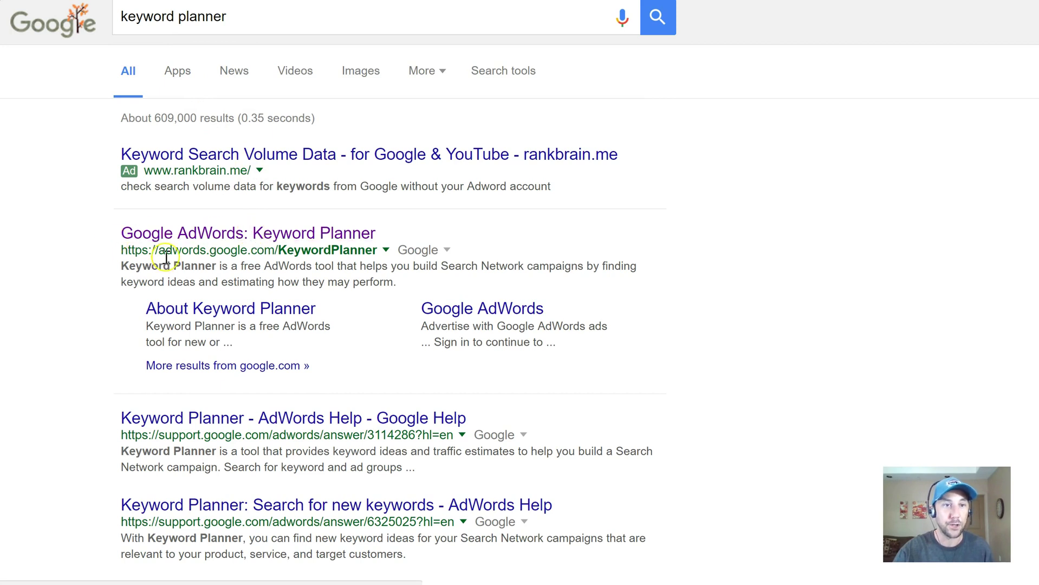
pyautogui.click(326, 234)
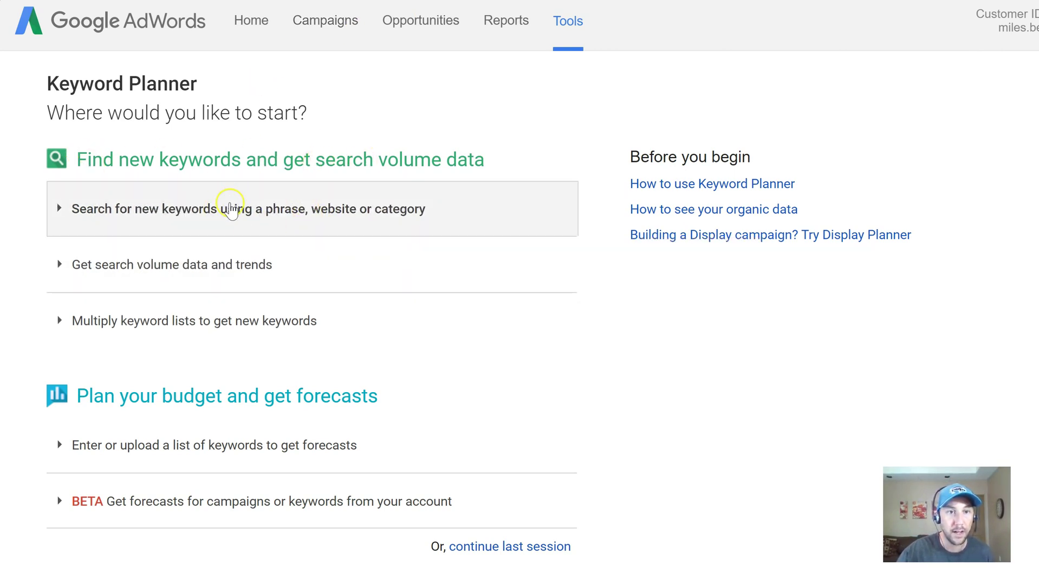
# Step: Expand the form to search for new keywords using a phrase, website or category
pyautogui.click(231, 208)
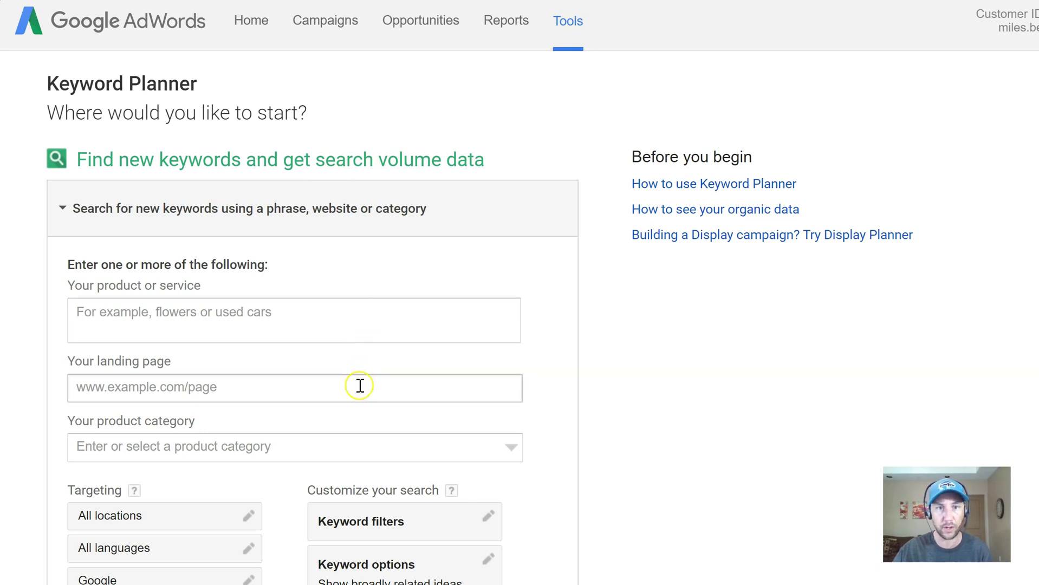
pyautogui.click(331, 389)
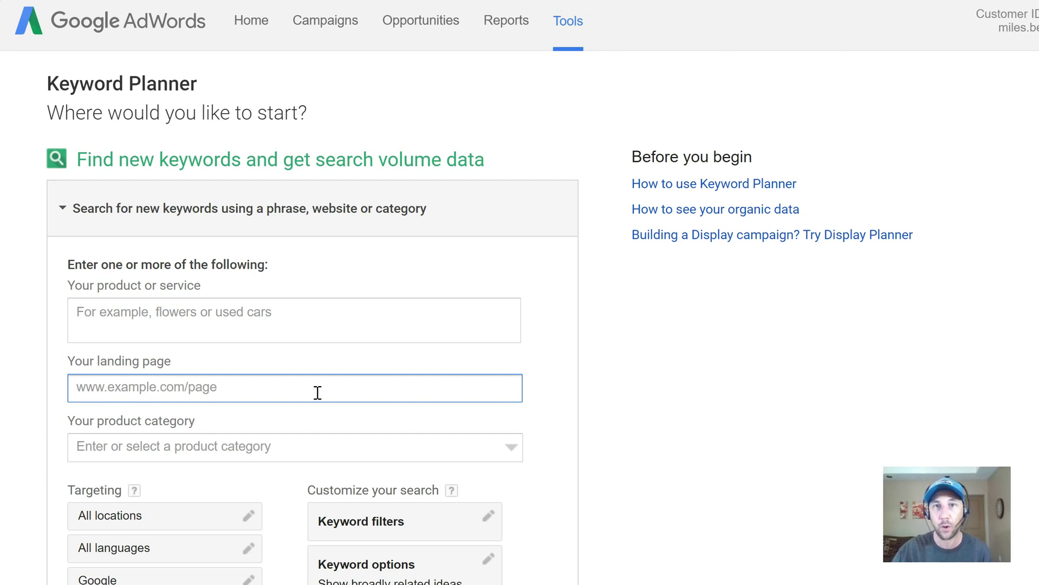
pyautogui.click(210, 396)
pyautogui.click(259, 387)
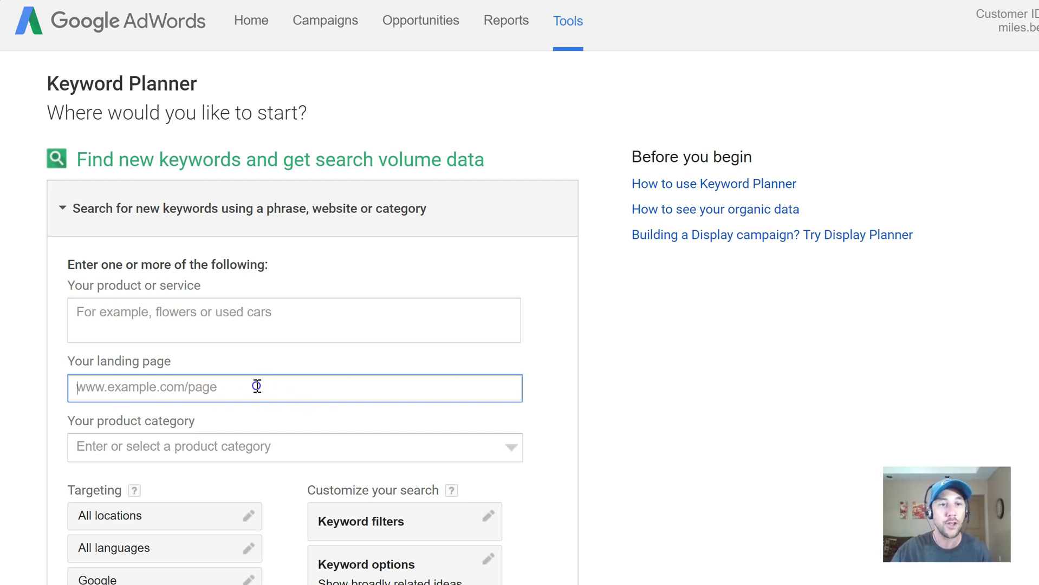
pyautogui.click(138, 390)
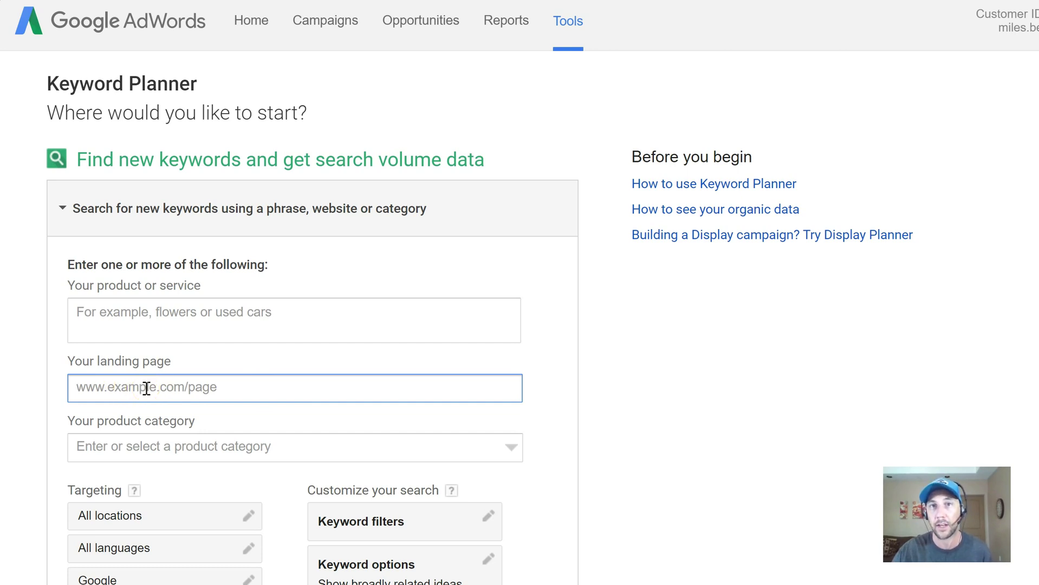
# Step: Enter "30 day challenge", "90 day challenge" and "wordpress challenge" on separate lines as the product or service
pyautogui.click(240, 313)
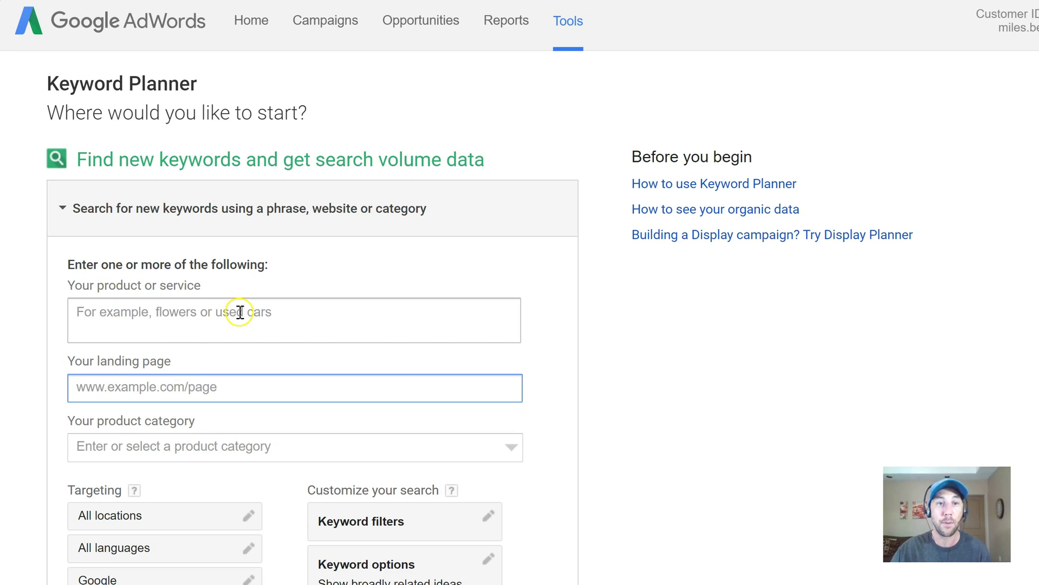
pyautogui.click(276, 316)
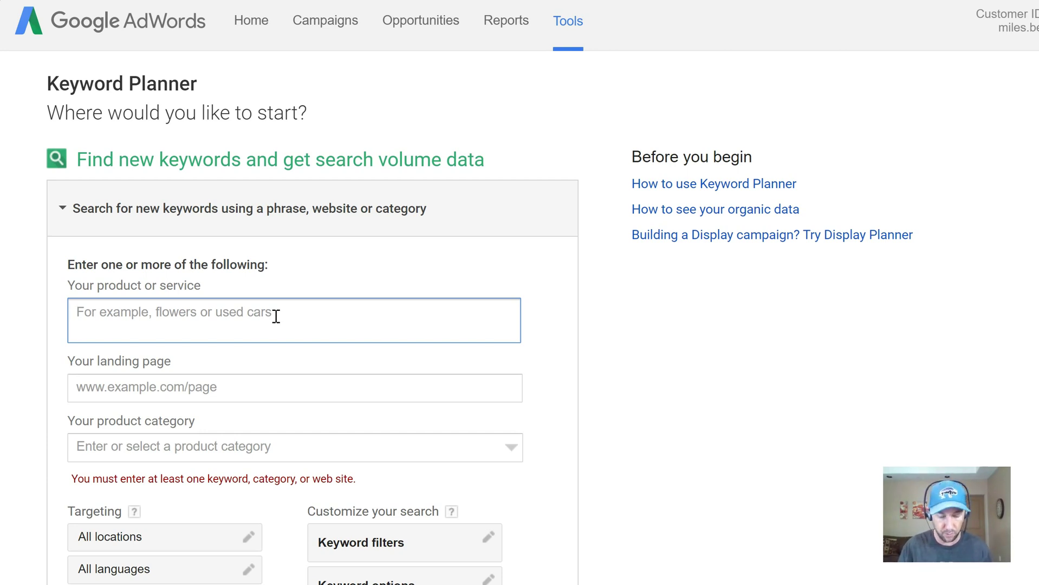
pyautogui.write('30 day c')
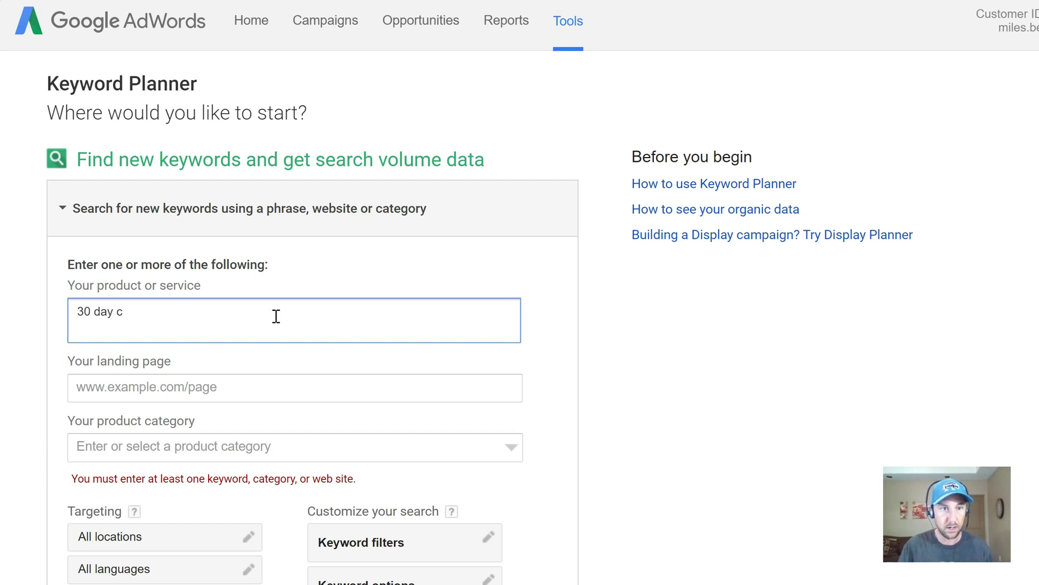
pyautogui.write('hallenge')
pyautogui.press('Return')
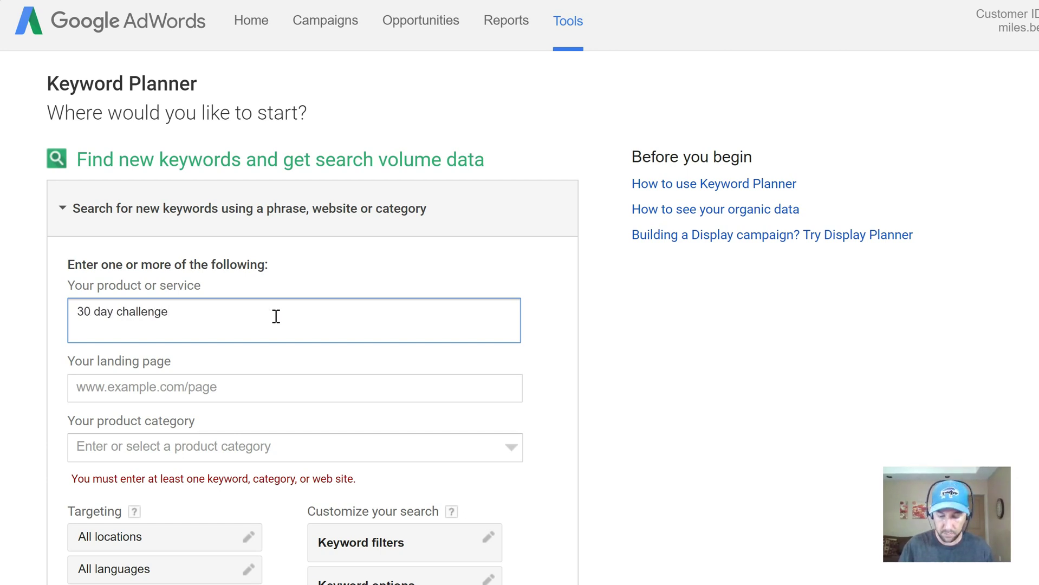
pyautogui.write('90 day challenge')
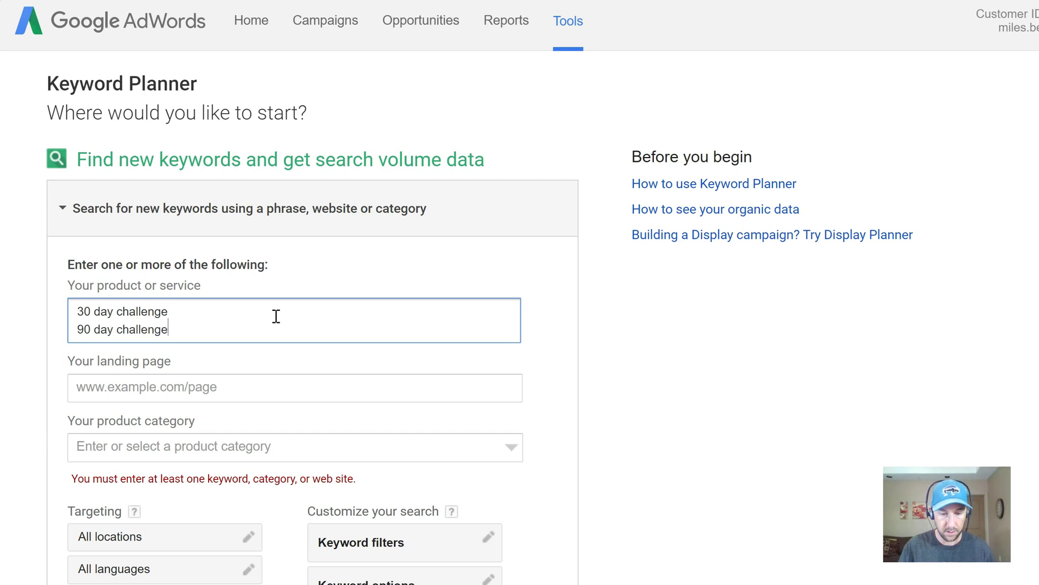
pyautogui.press('Return')
pyautogui.write('wordpre')
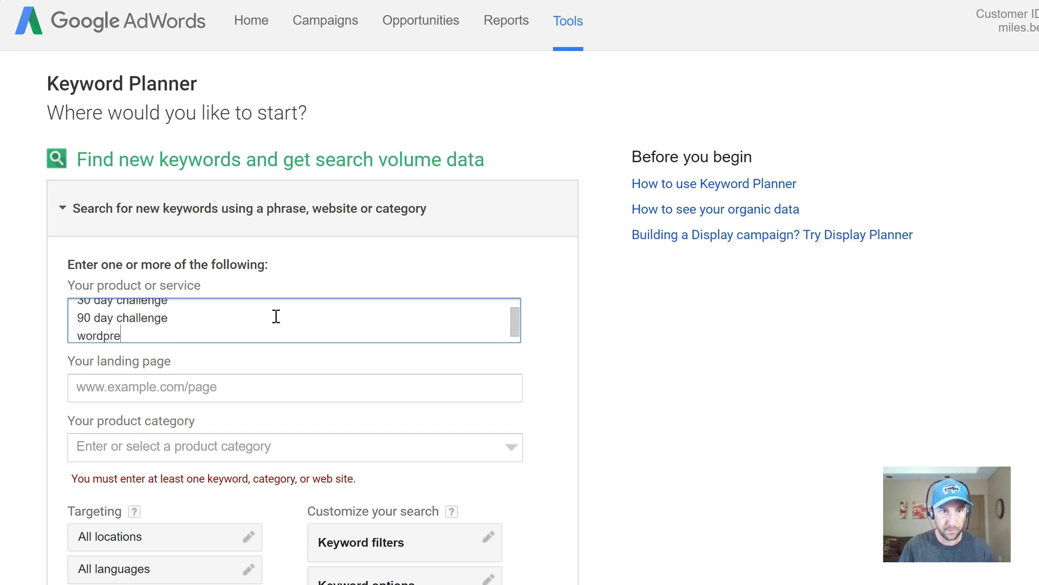
pyautogui.write('ss challenge')
pyautogui.press('Return')
# Step: Add "blog challenge", "marketing challenge", "youtube challenge" and "video challenge" on separate lines to the product or service terms
pyautogui.write('bl')
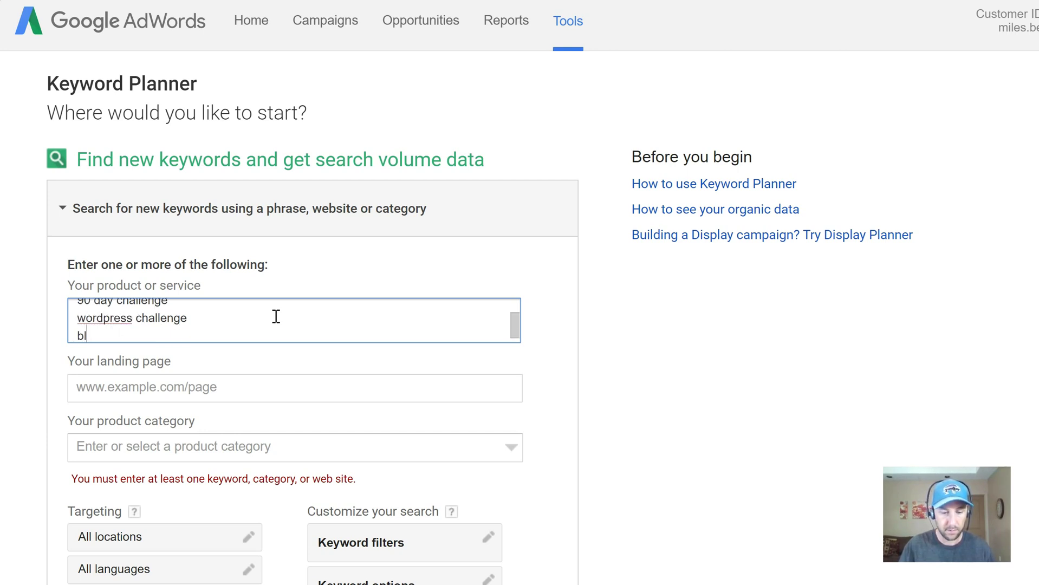
pyautogui.write('og chanlenge')
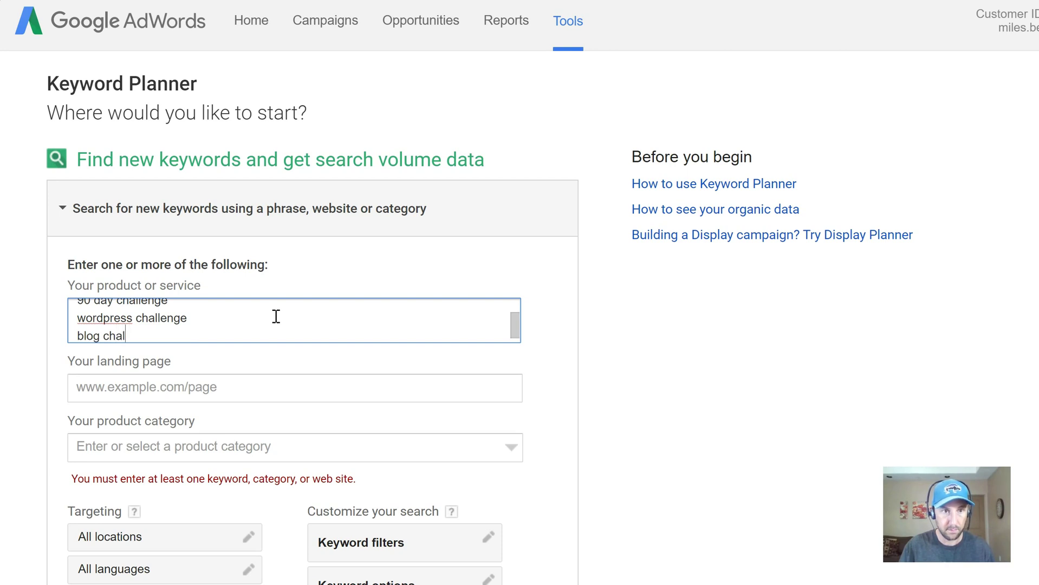
pyautogui.press('Return')
pyautogui.write('marketing challenge')
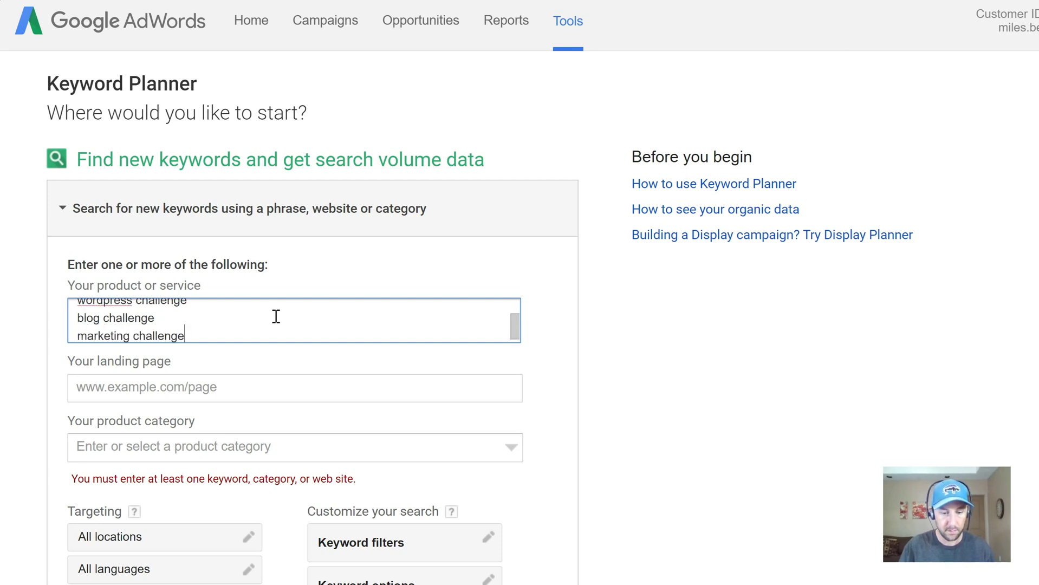
pyautogui.press('Return')
pyautogui.write('youtube challenge')
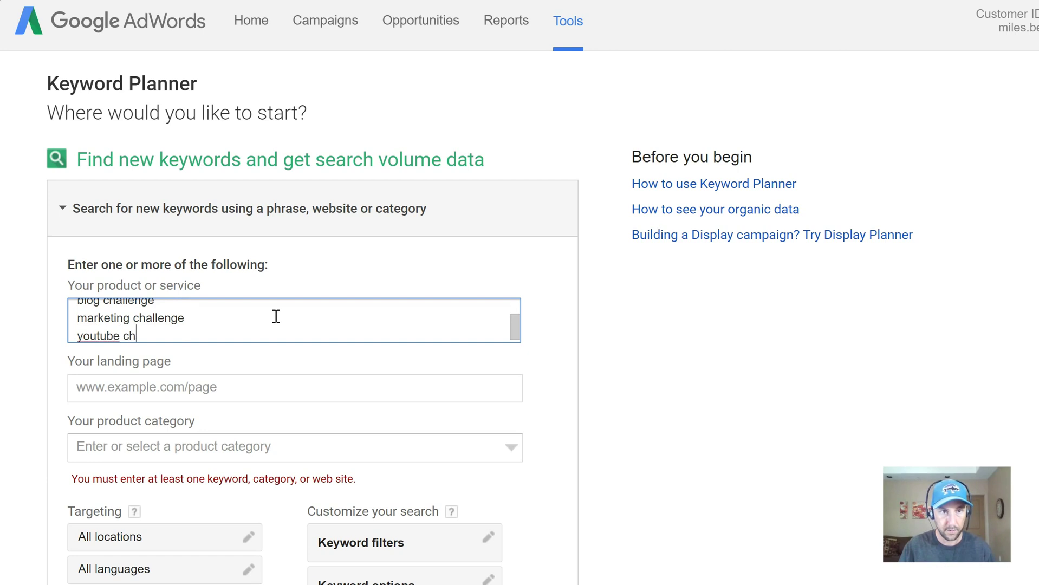
pyautogui.press('Return')
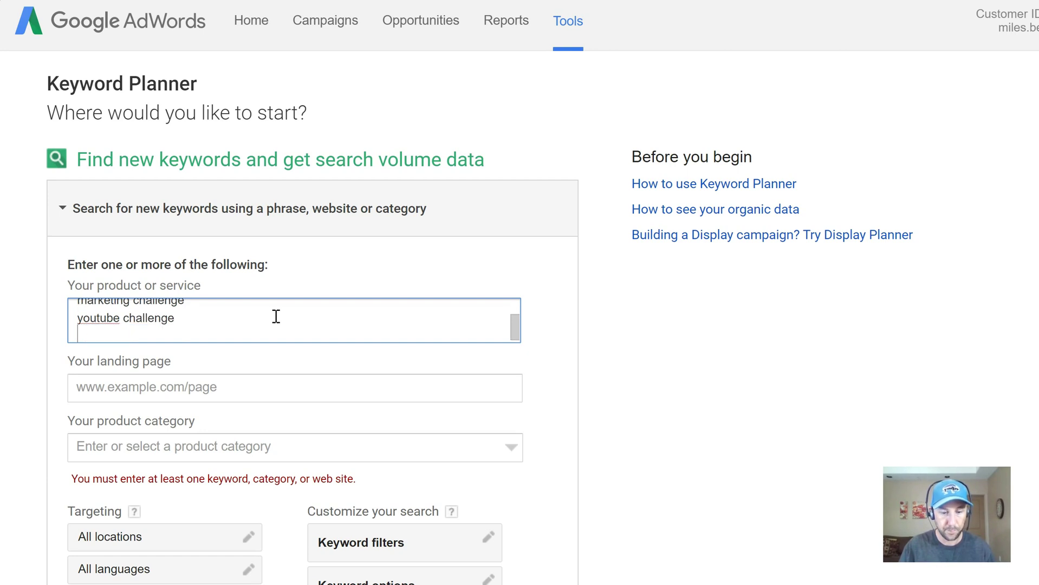
pyautogui.write('video challenge')
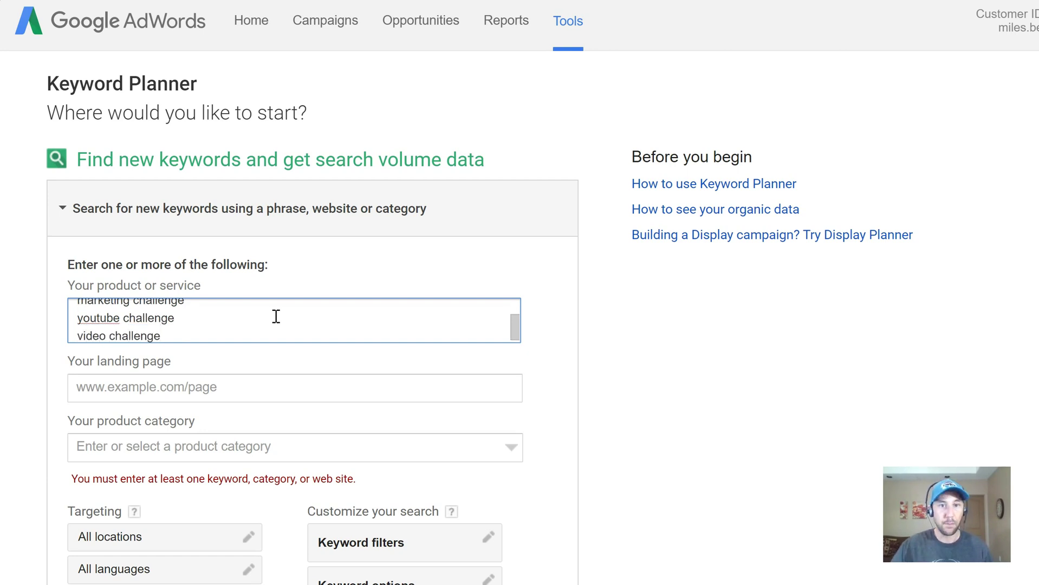
# Step: Get keyword ideas for the entered challenge phrases with the default targeting and date range
pyautogui.scroll(-2, 487, 325)
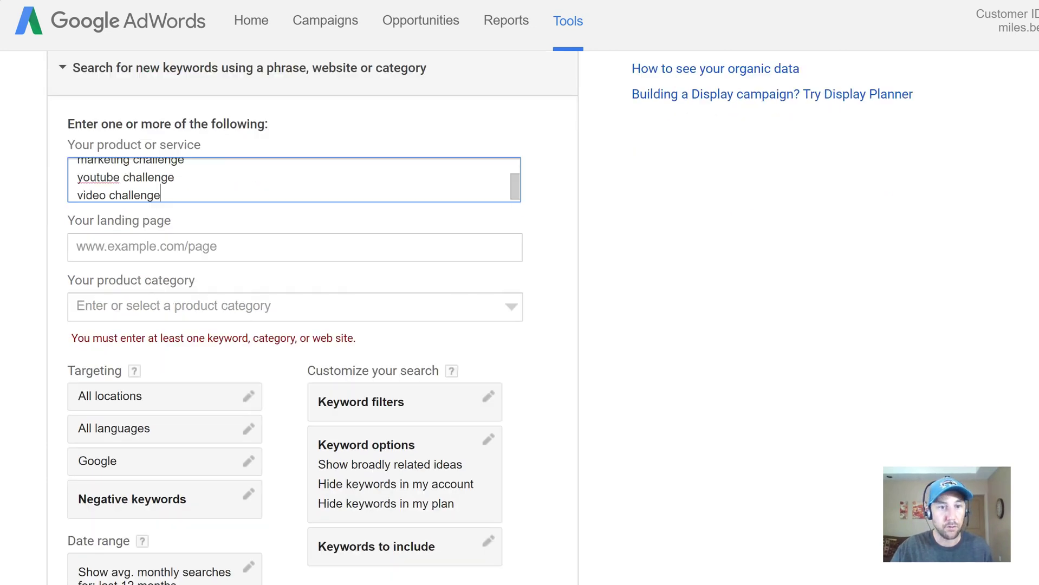
pyautogui.scroll(-2, 707, 394)
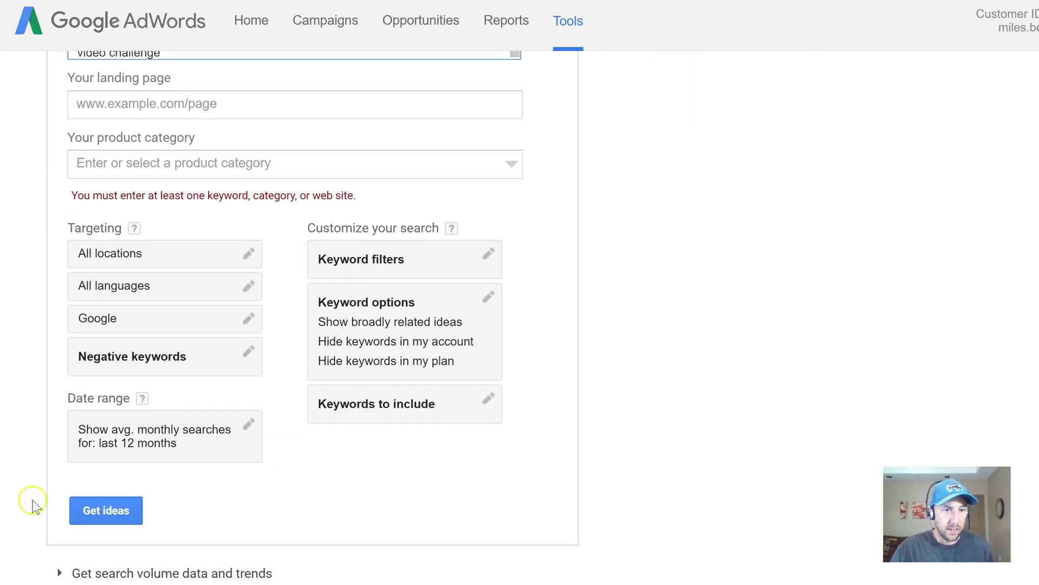
pyautogui.click(96, 509)
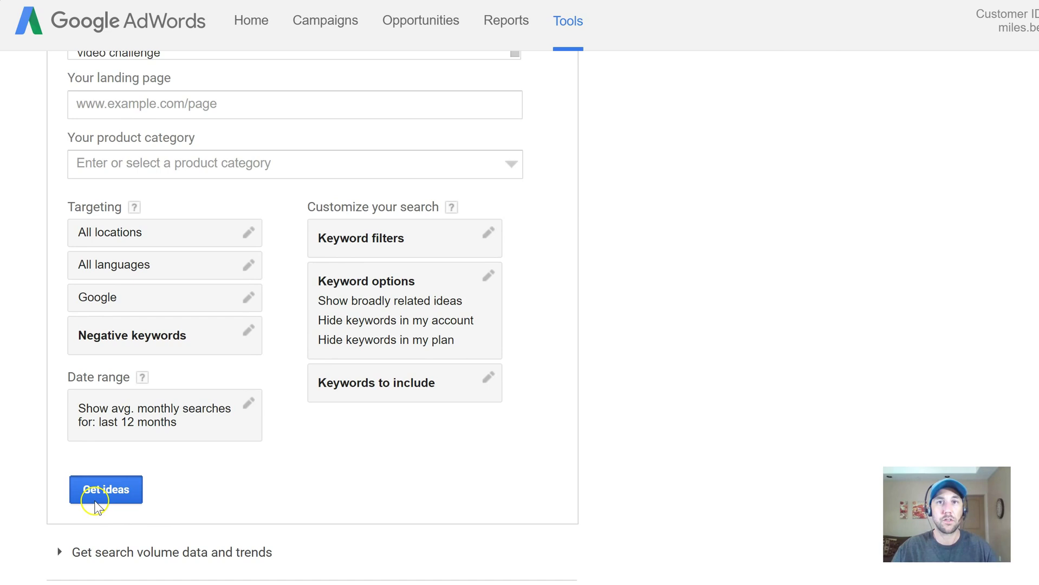
pyautogui.click(87, 482)
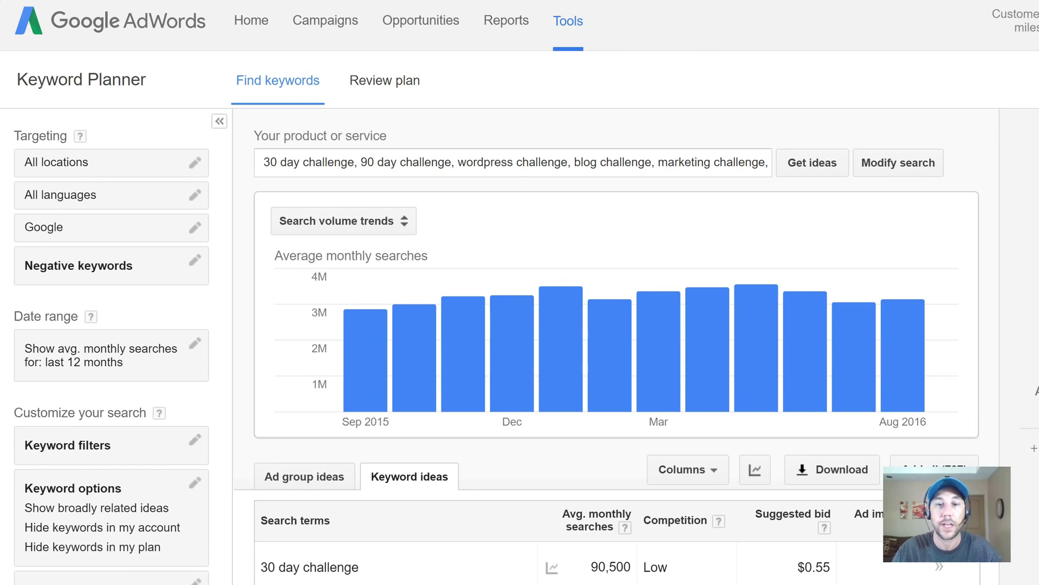
# Step: Sort the search terms table by average monthly searches, highest first
pyautogui.scroll(-1, 496, 347)
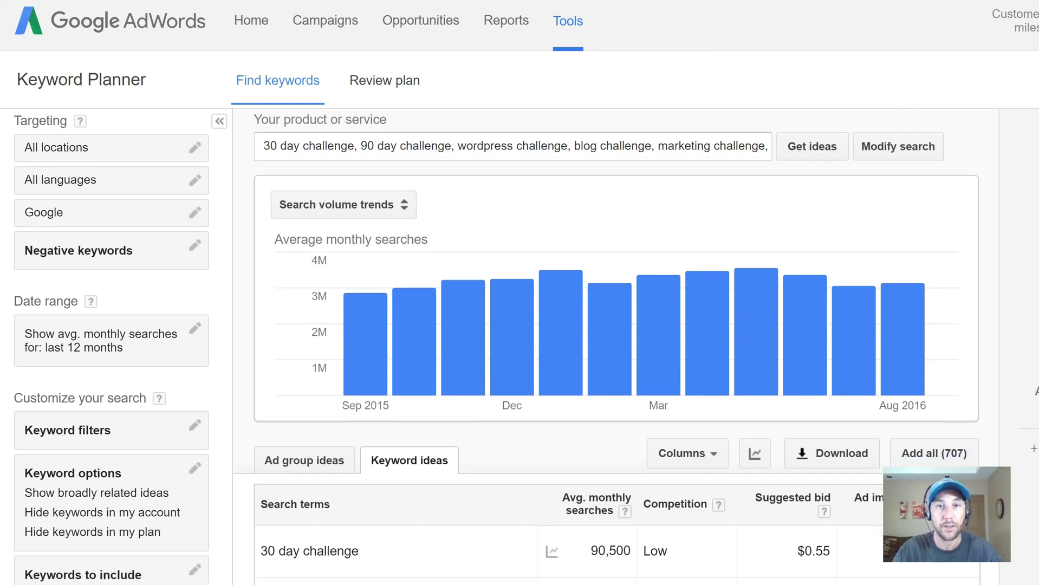
pyautogui.scroll(-1, 606, 341)
pyautogui.scroll(-2, 607, 341)
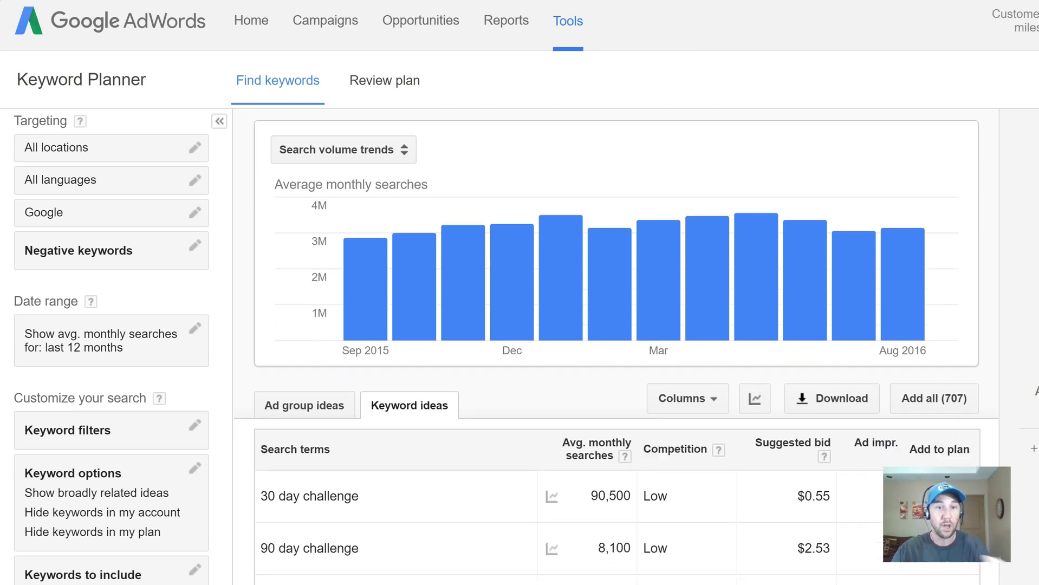
pyautogui.scroll(-4, 302, 354)
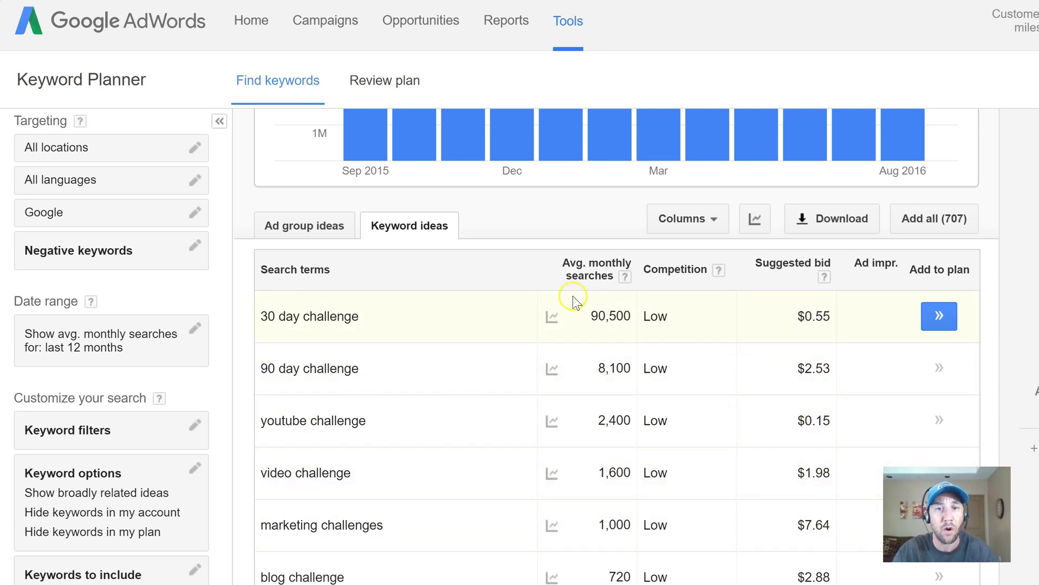
pyautogui.click(586, 267)
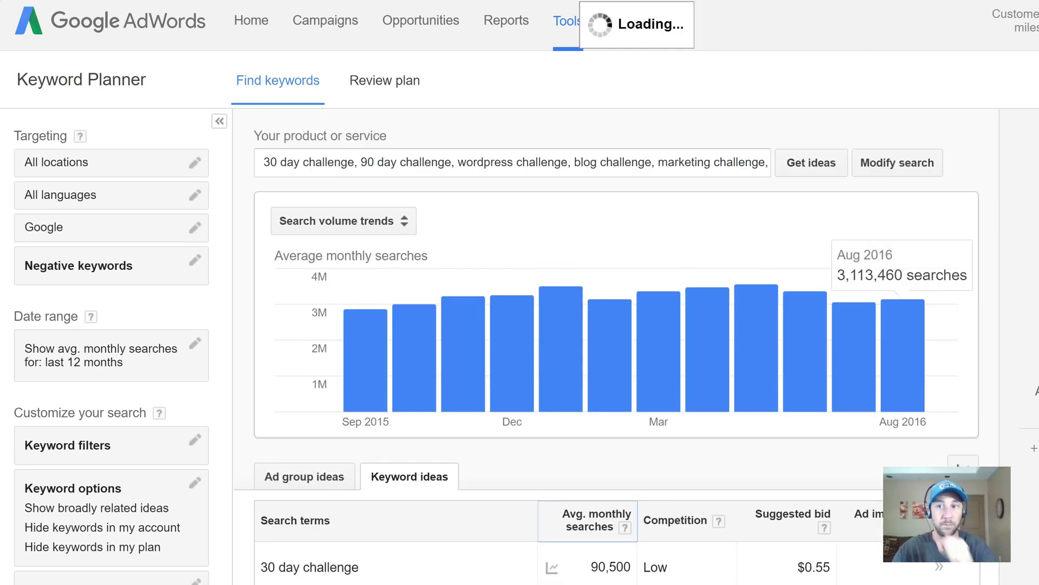
# Step: Review the monthly searches and competition of the entered search terms and the related keyword ideas
pyautogui.scroll(-3, 596, 347)
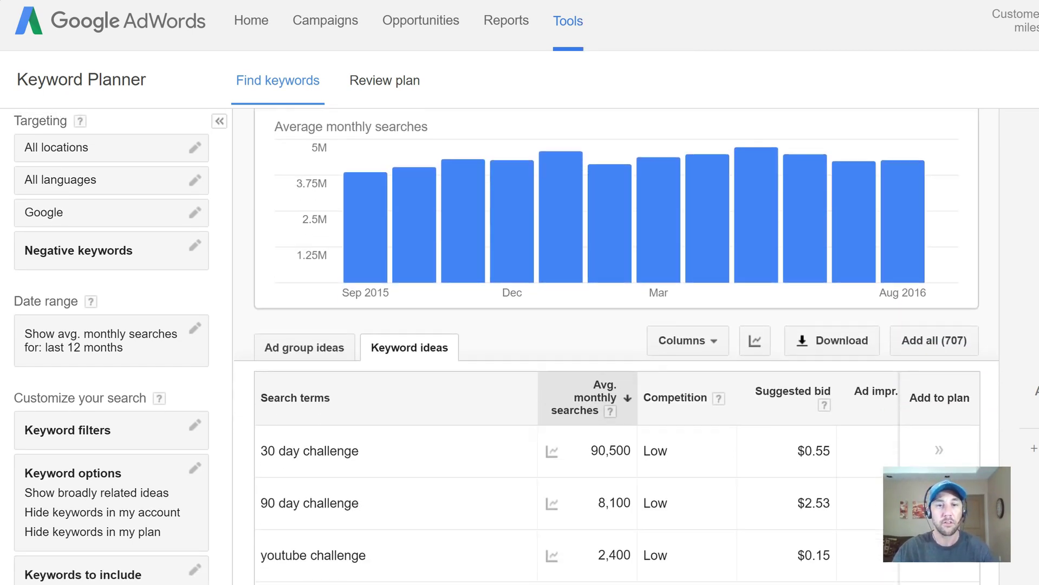
pyautogui.scroll(-1, 616, 347)
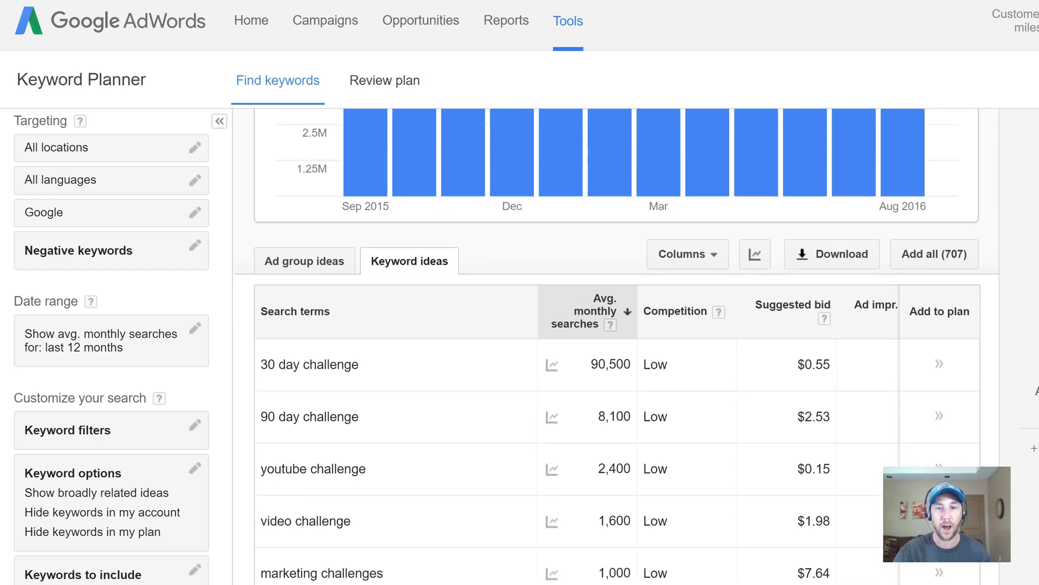
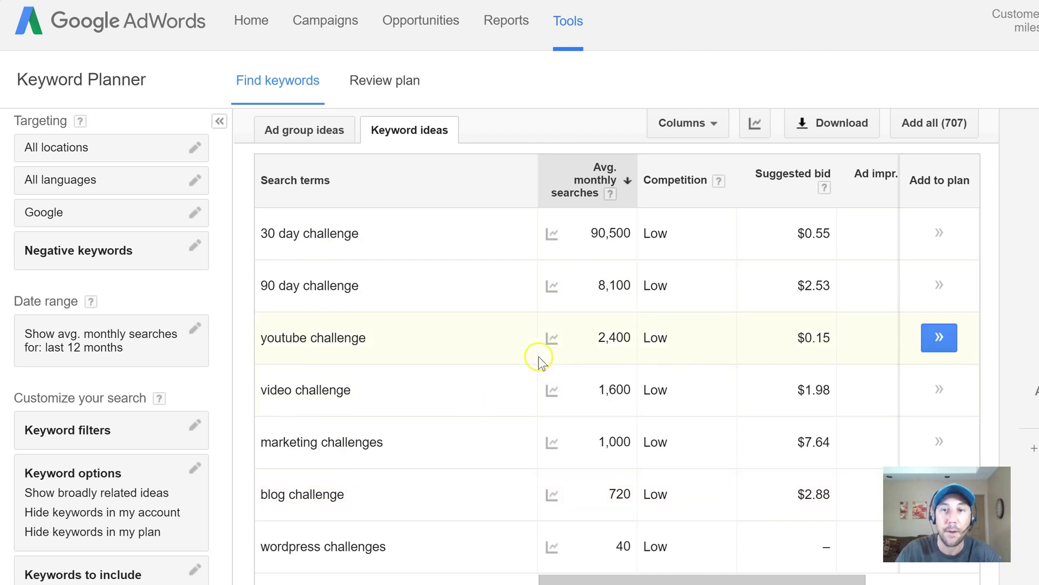
pyautogui.scroll(-7, 616, 379)
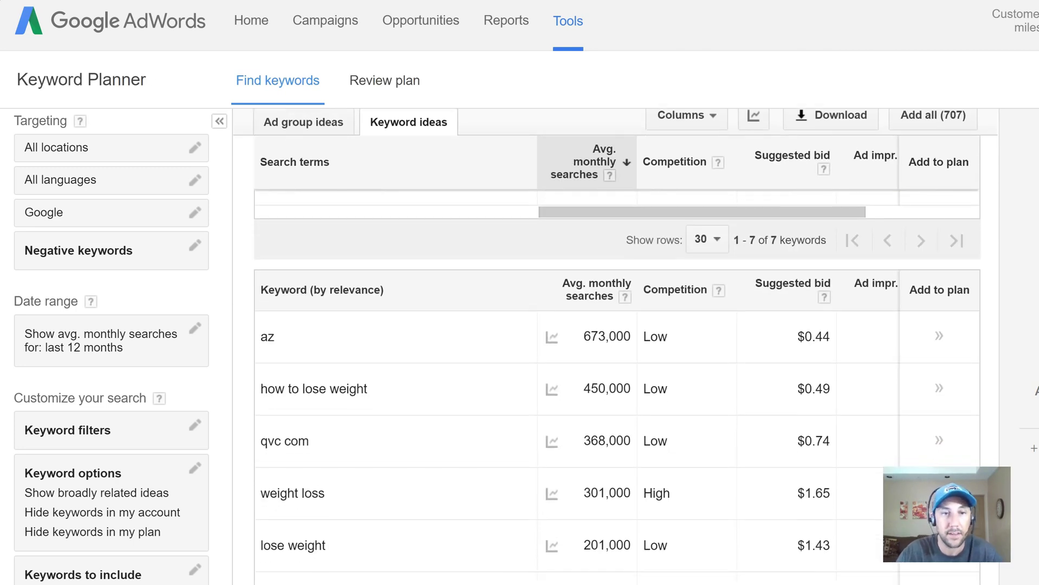
pyautogui.scroll(-1, 617, 379)
pyautogui.scroll(-3, 527, 385)
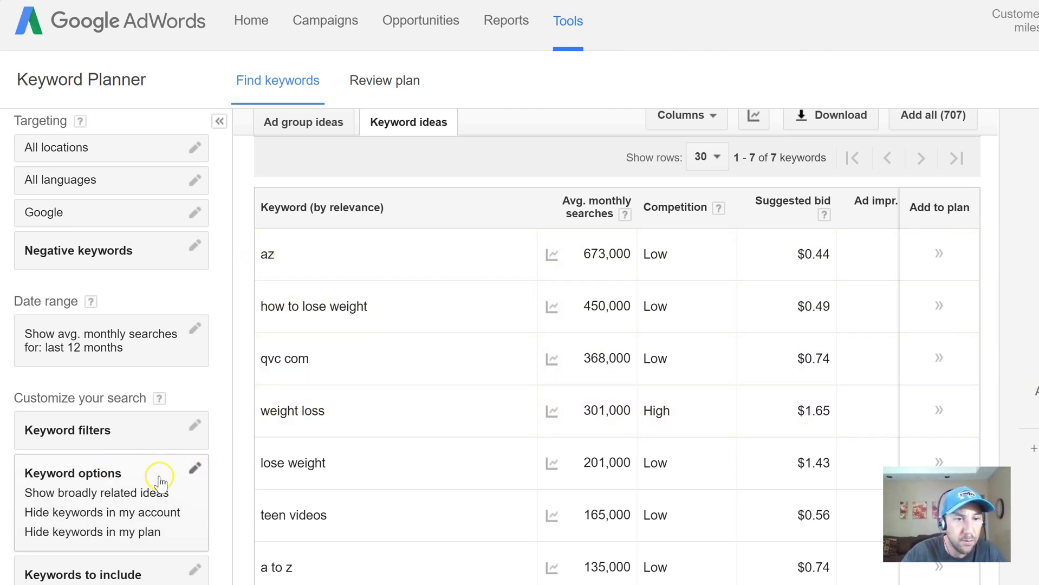
# Step: Set the keyword options to only show ideas closely related to the search terms and get the ideas again
pyautogui.click(195, 469)
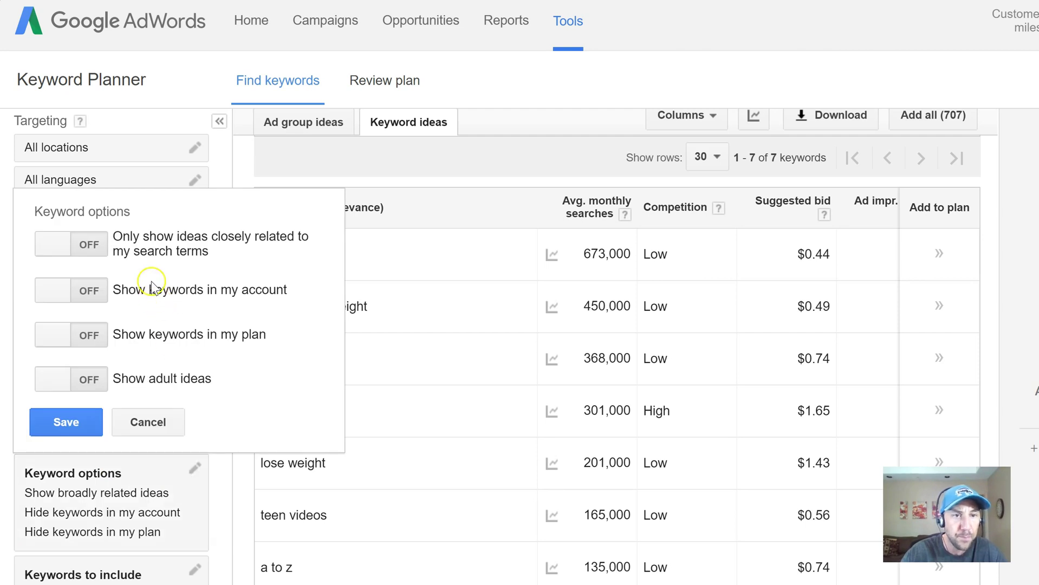
pyautogui.moveTo(115, 234); pyautogui.dragTo(216, 250)
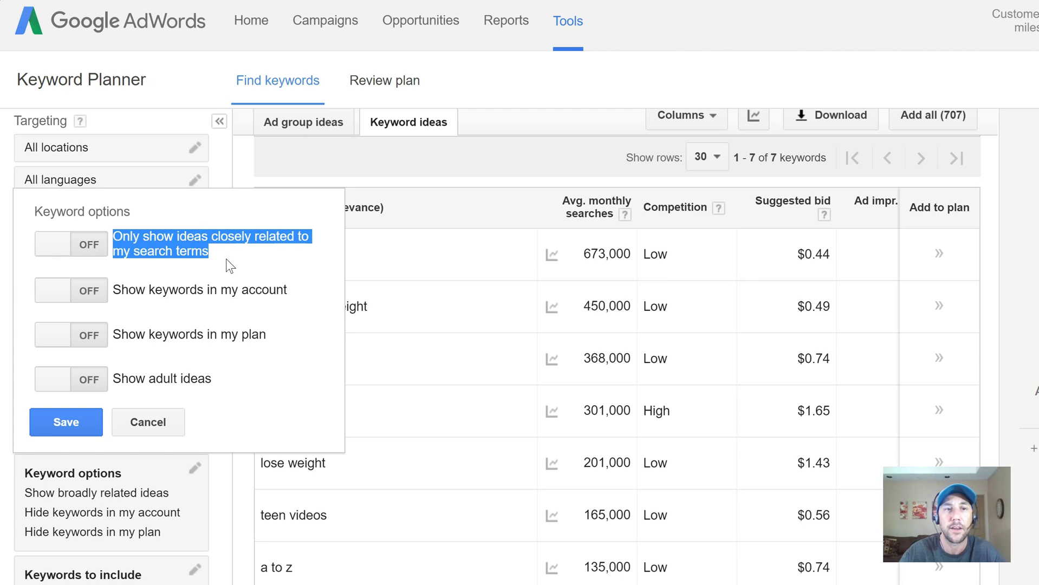
pyautogui.click(226, 260)
pyautogui.click(51, 240)
pyautogui.click(72, 425)
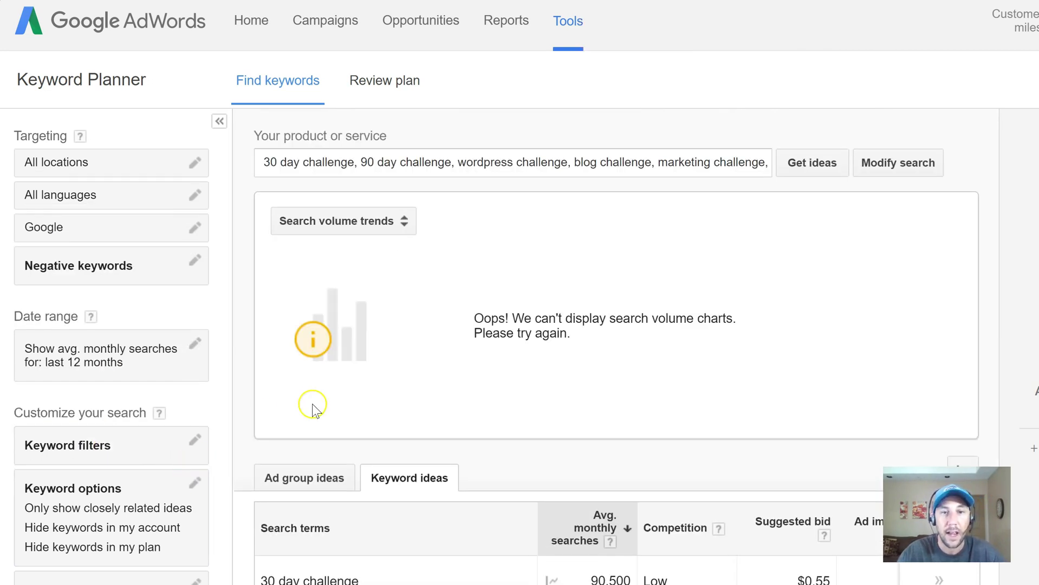
pyautogui.click(545, 158)
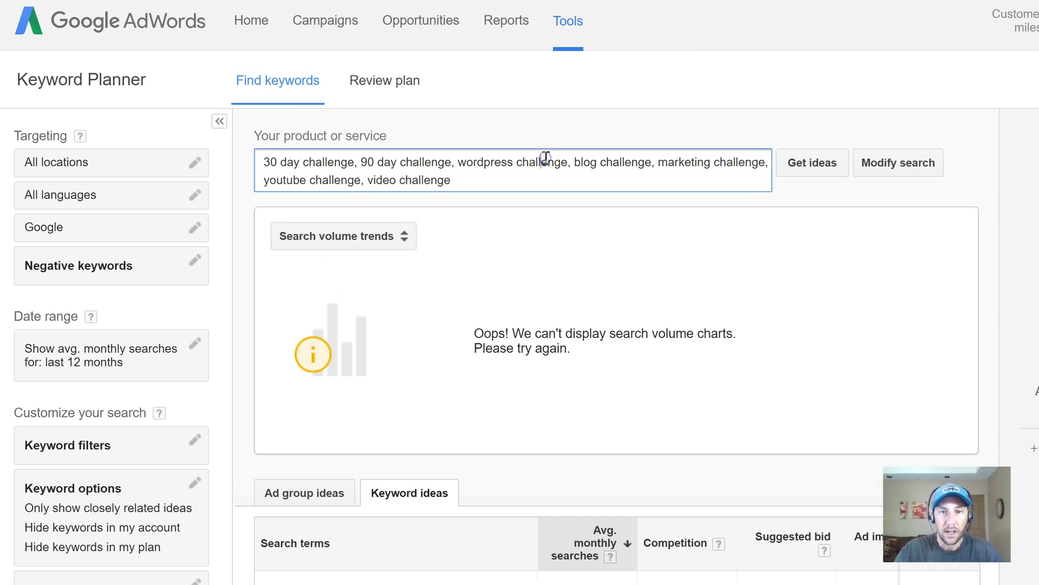
pyautogui.click(810, 163)
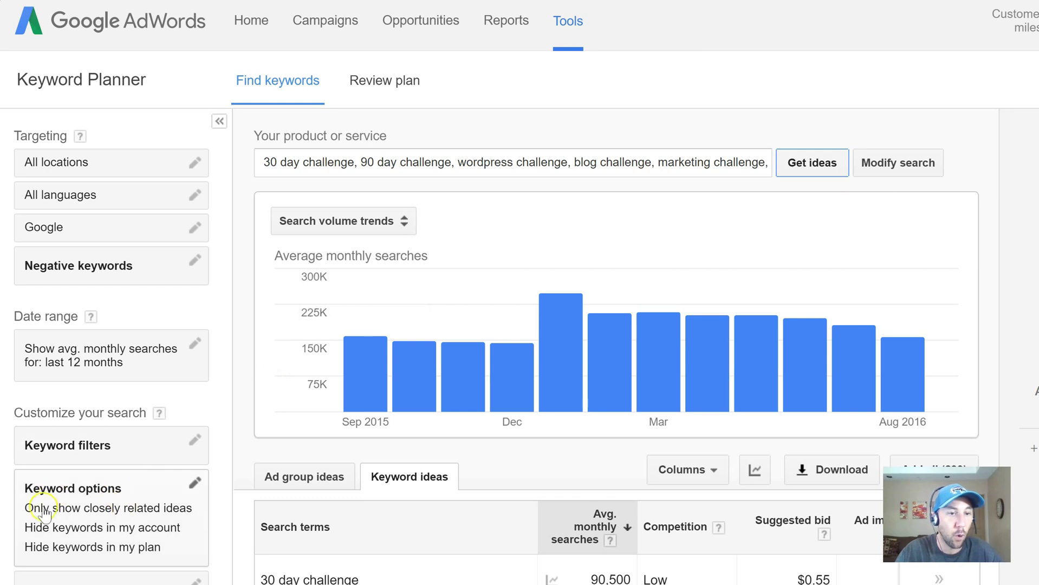
# Step: Review the search volumes and competition of the closely related keyword ideas for the challenge phrases
pyautogui.moveTo(854, 352)
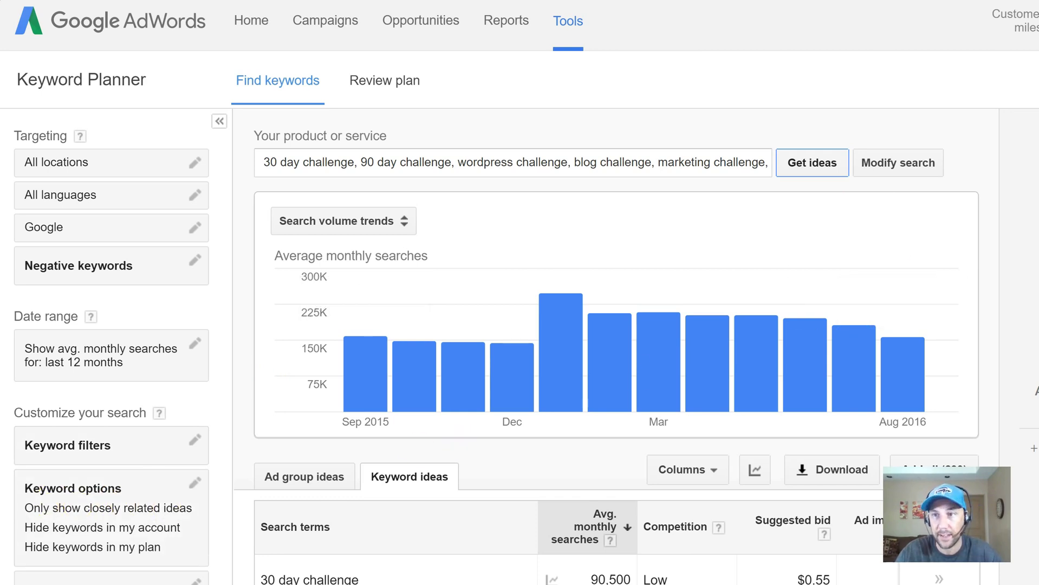
pyautogui.scroll(-3, 854, 352)
pyautogui.scroll(-6, 853, 352)
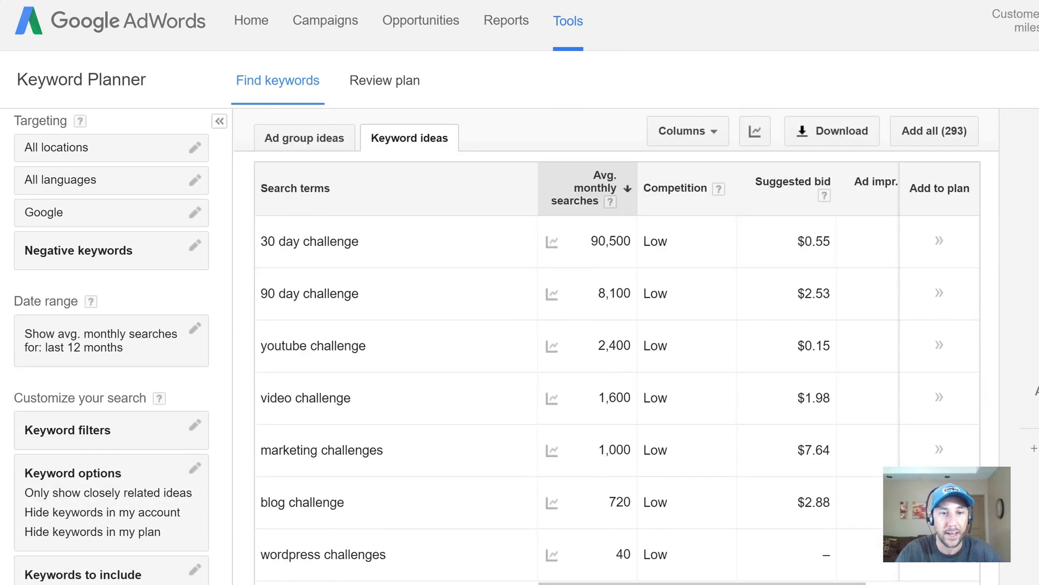
pyautogui.scroll(-2, 765, 343)
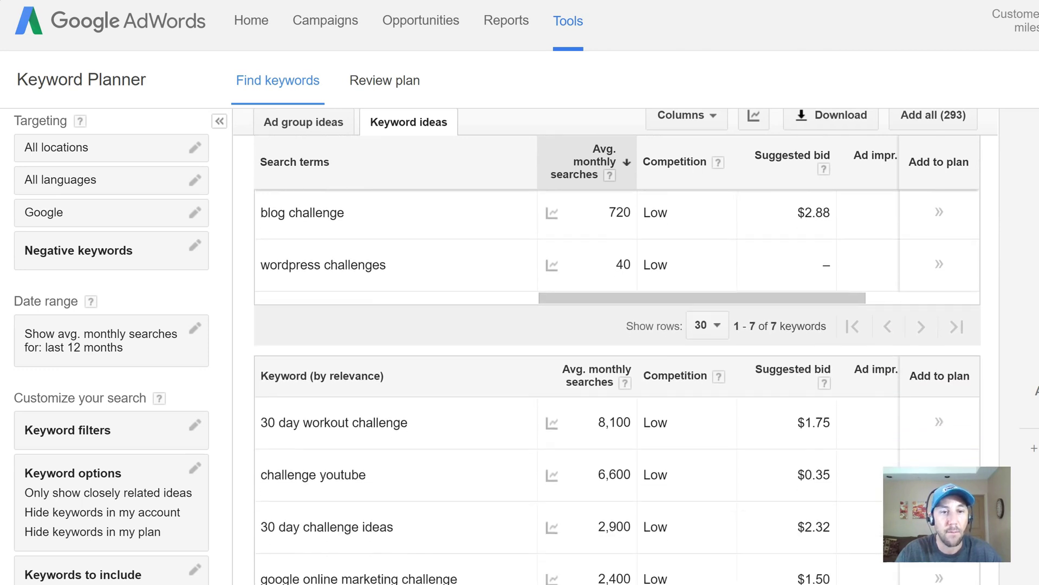
pyautogui.scroll(-1, 765, 343)
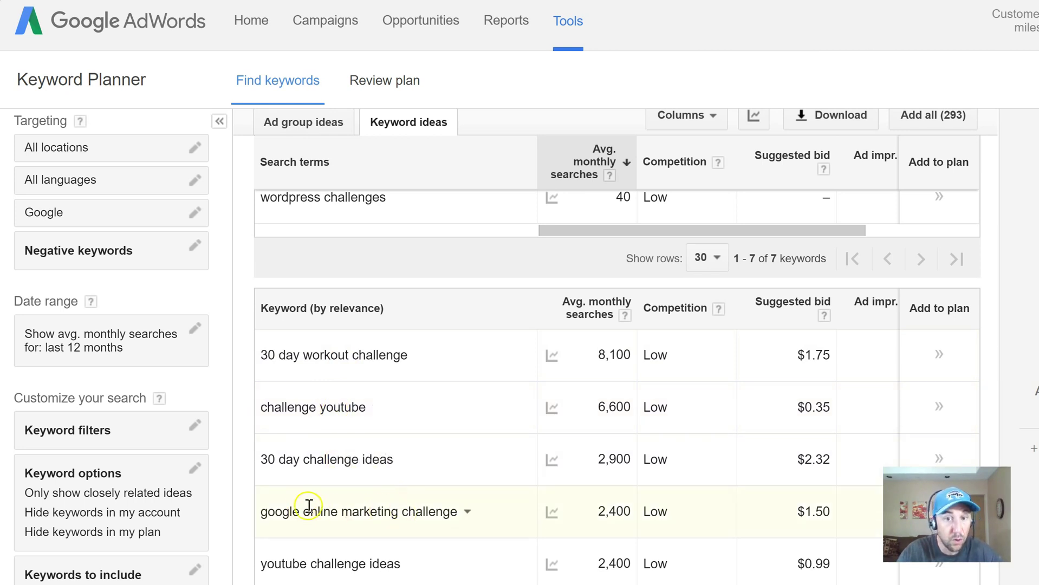
pyautogui.scroll(-3, 878, 417)
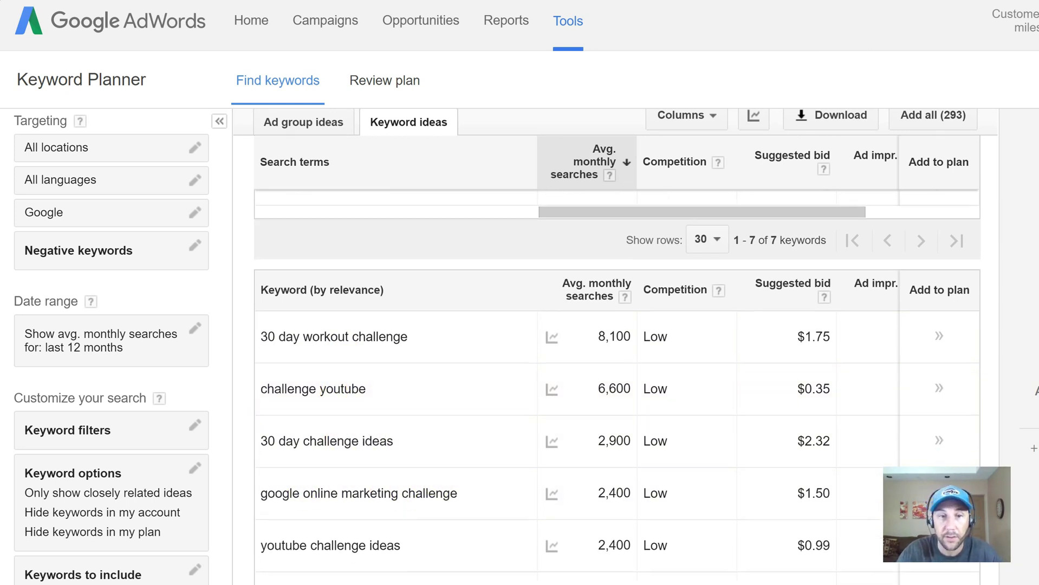
pyautogui.scroll(-1, 617, 379)
pyautogui.scroll(-2, 616, 379)
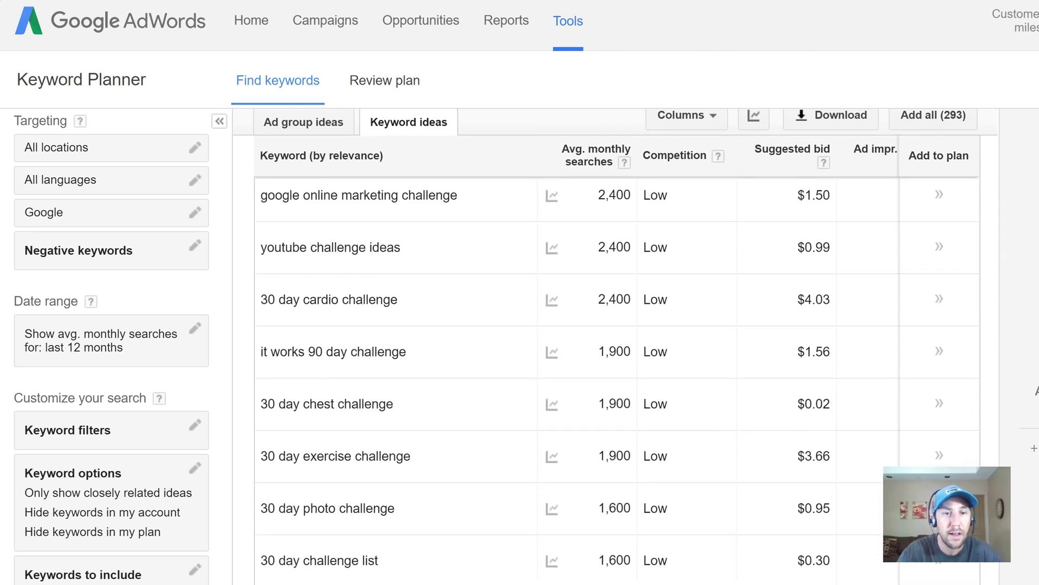
pyautogui.scroll(-2, 617, 379)
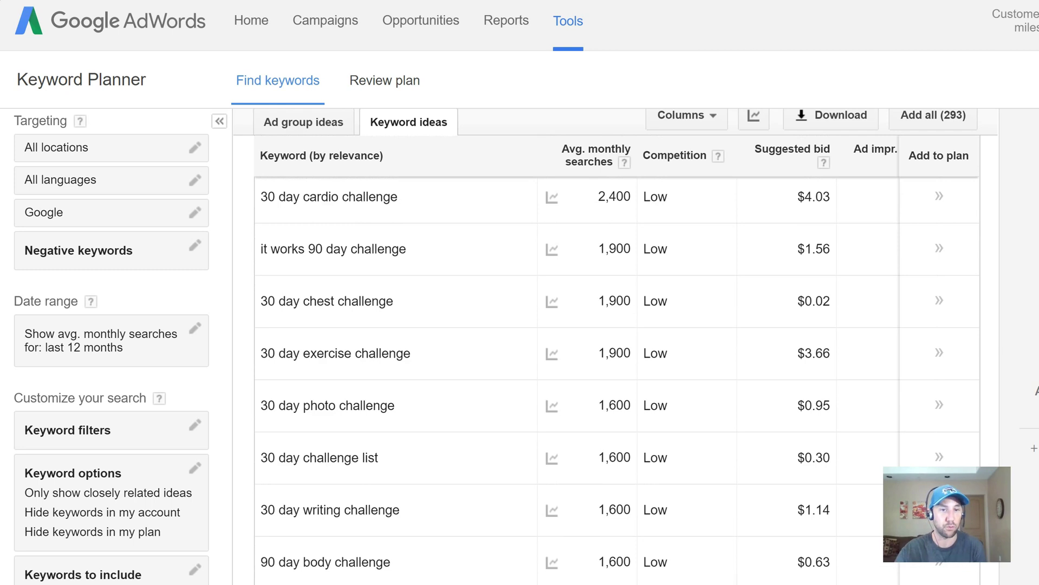
pyautogui.scroll(-1, 617, 380)
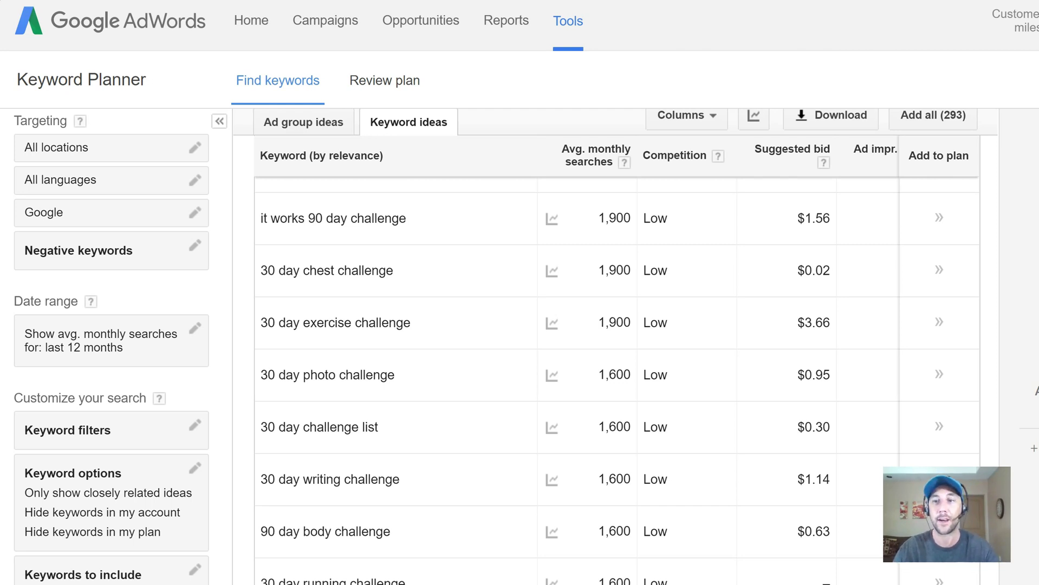
pyautogui.scroll(-2, 617, 384)
pyautogui.scroll(-2, 617, 384)
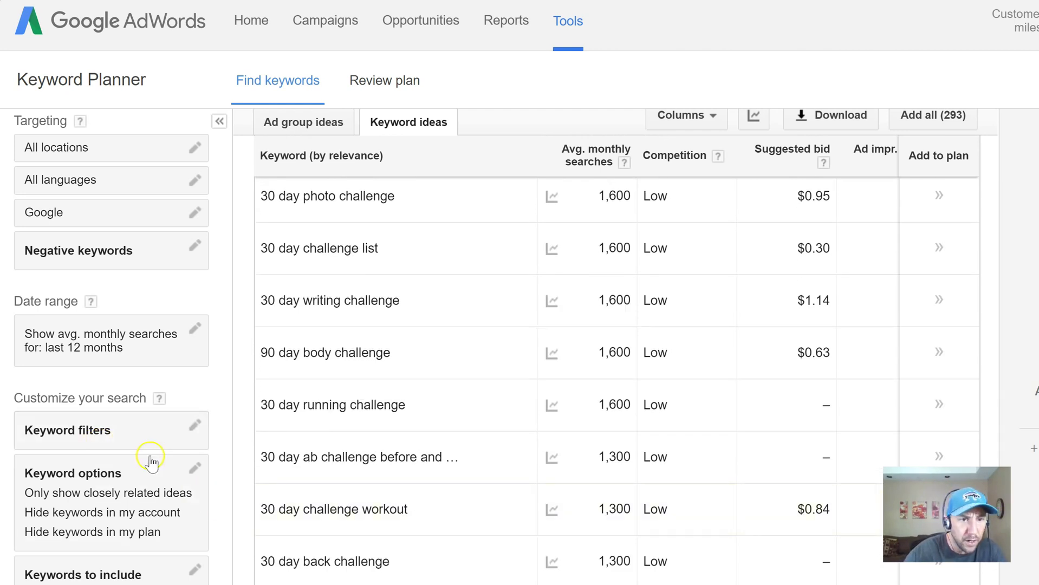
pyautogui.click(146, 431)
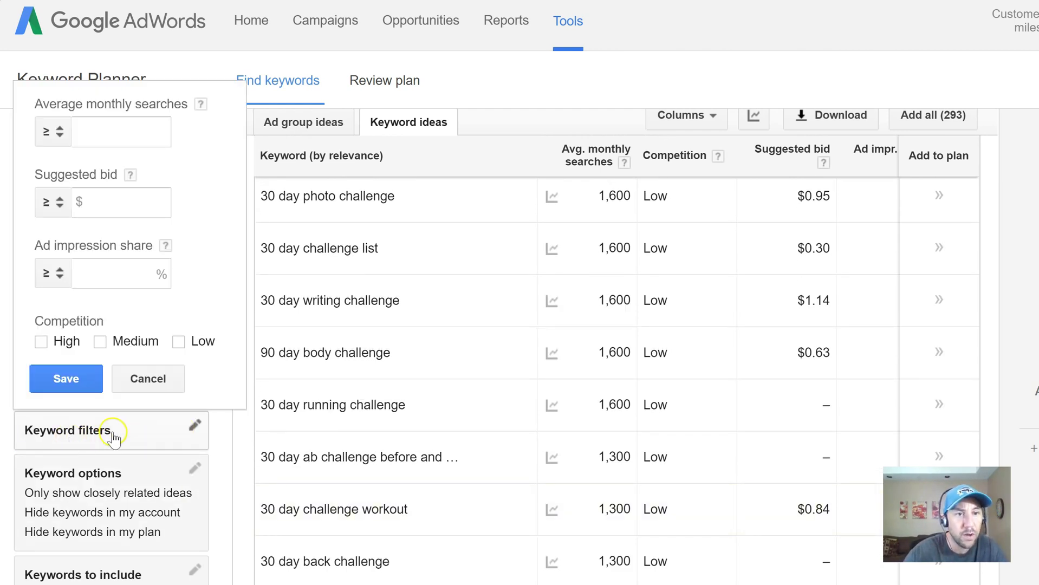
pyautogui.click(153, 434)
pyautogui.click(172, 475)
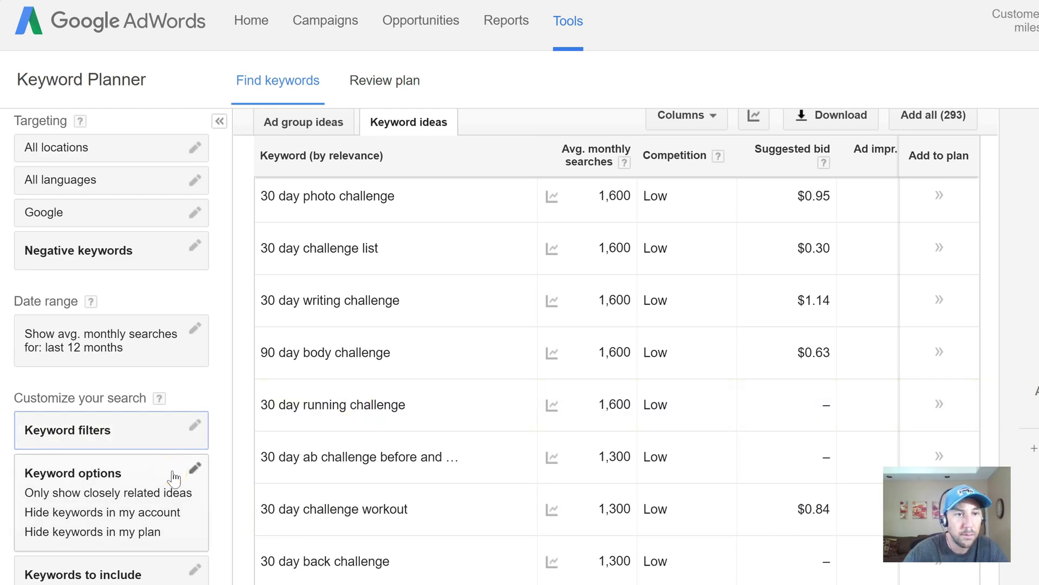
# Step: Exclude the negative keywords "body", "weighloss", "photo" and "workout" from the keyword ideas
pyautogui.click(130, 253)
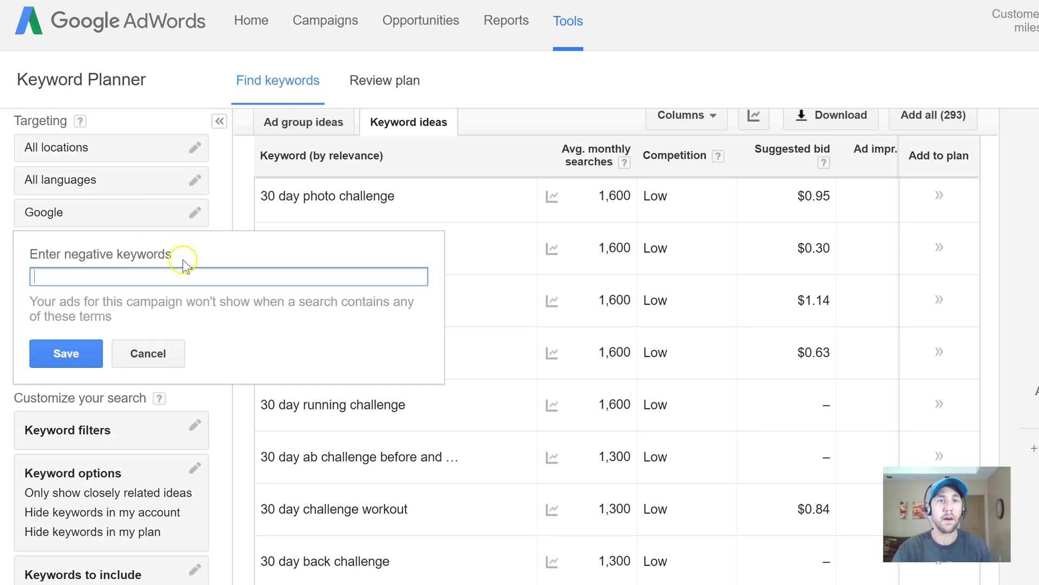
pyautogui.write('body')
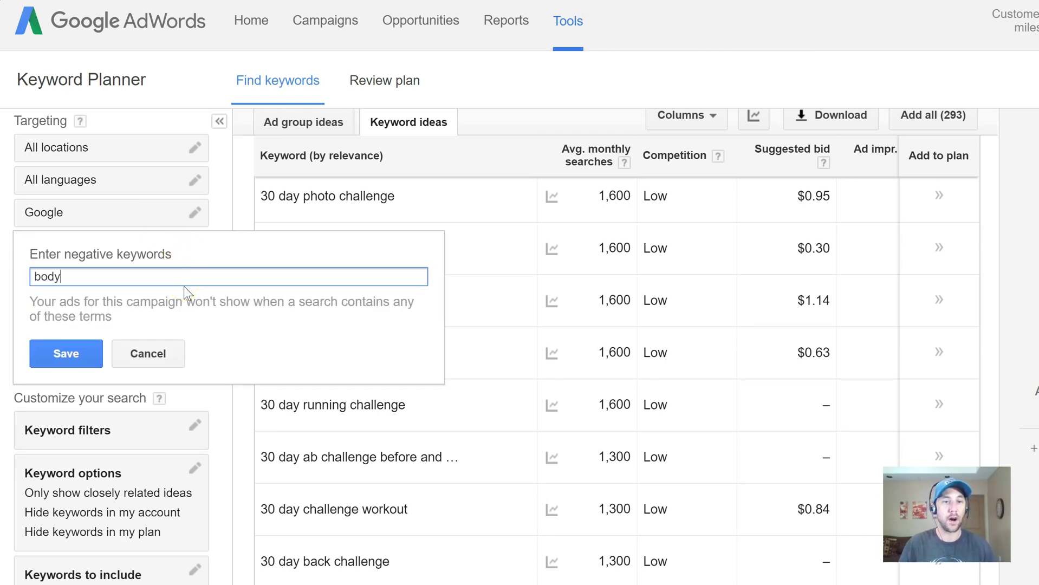
pyautogui.press('Return')
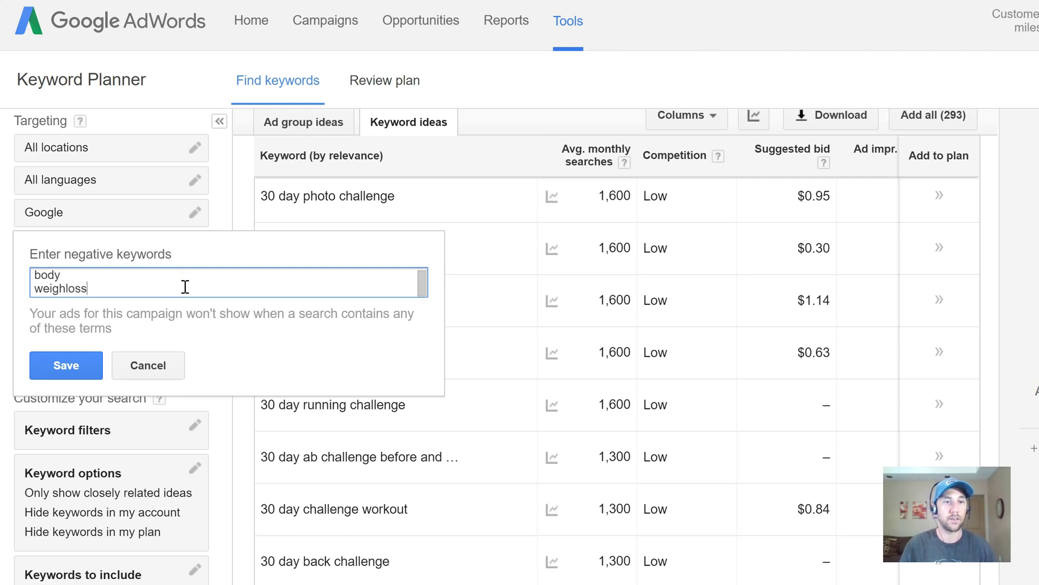
pyautogui.write('weighloss')
pyautogui.press('Return')
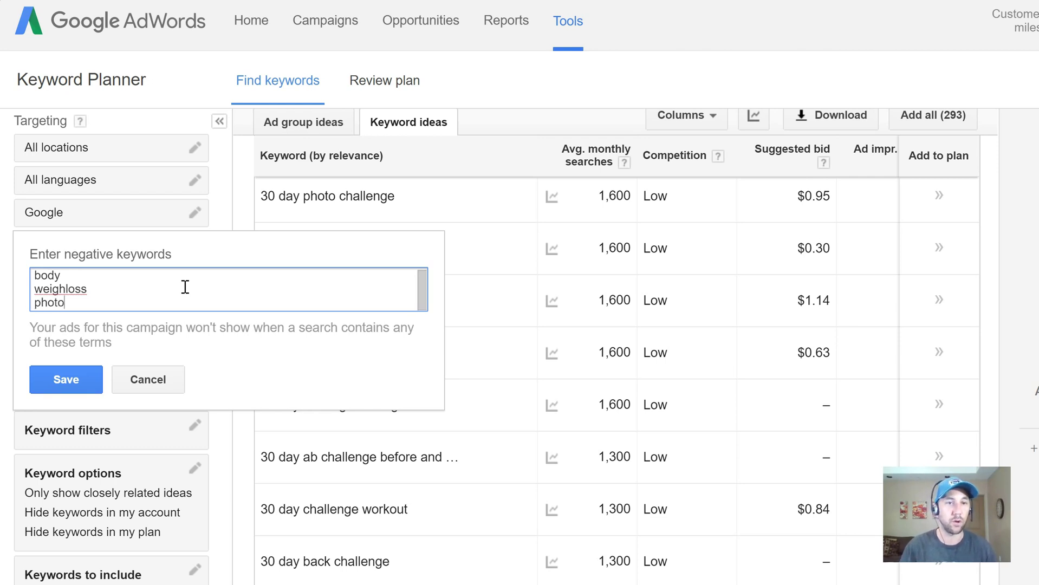
pyautogui.write('photo')
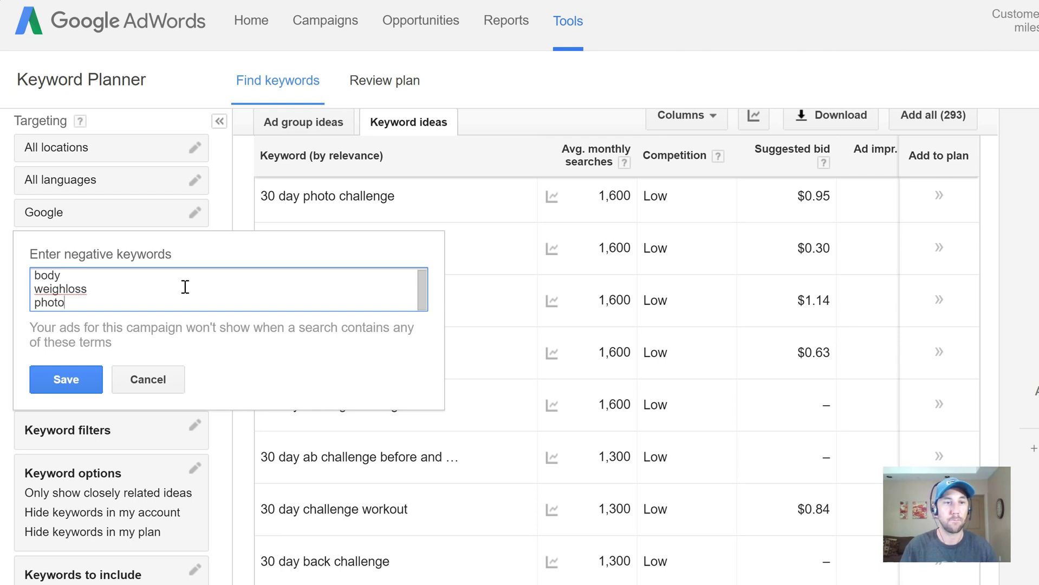
pyautogui.press('Return')
pyautogui.write('workout')
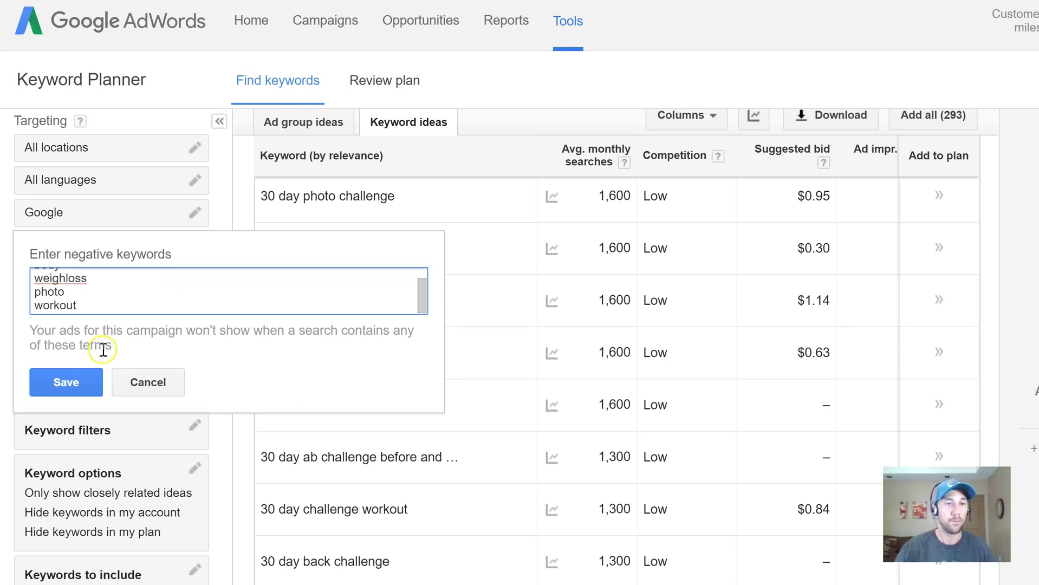
pyautogui.click(68, 381)
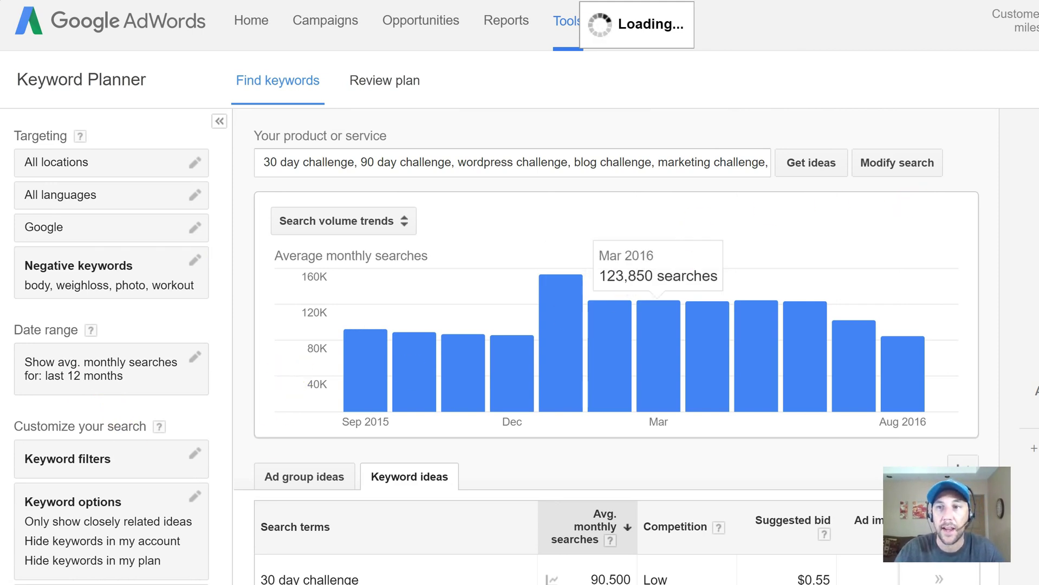
# Step: Examine the keyword ideas that remain with the negative keywords applied, checking their relevance and average monthly searches
pyautogui.scroll(-4, 615, 347)
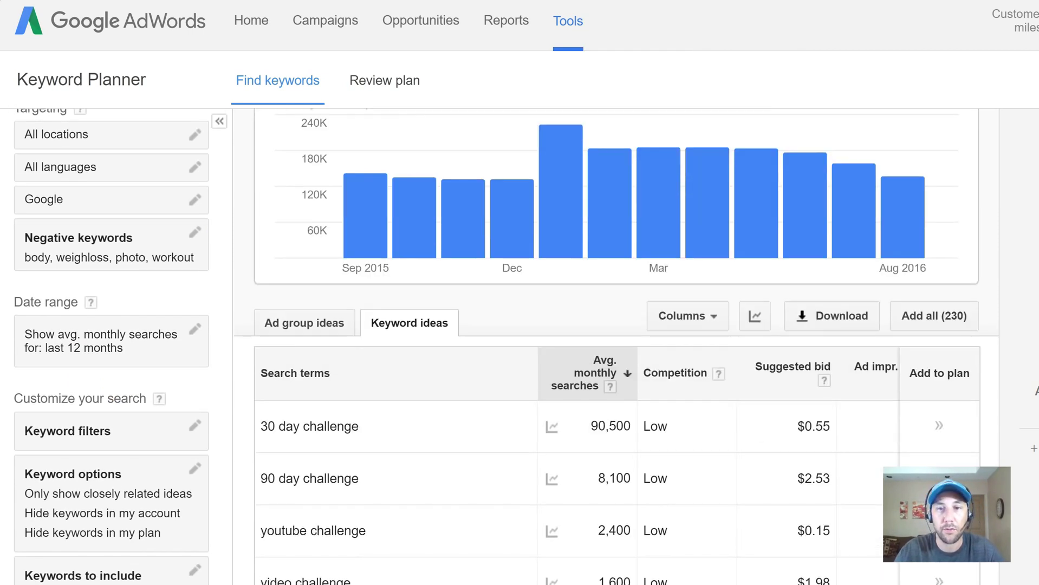
pyautogui.scroll(-4, 616, 347)
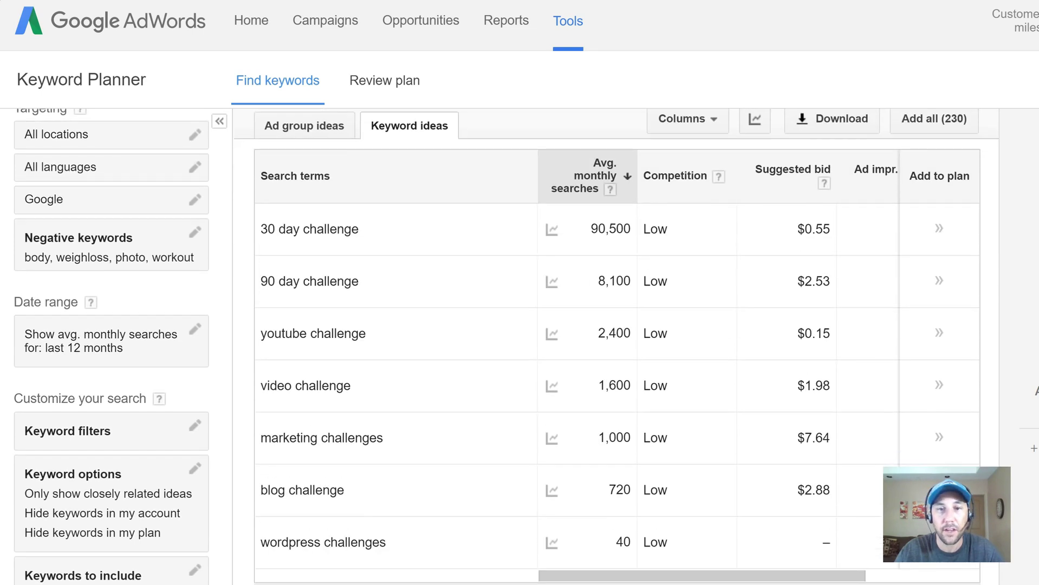
pyautogui.scroll(-3, 616, 347)
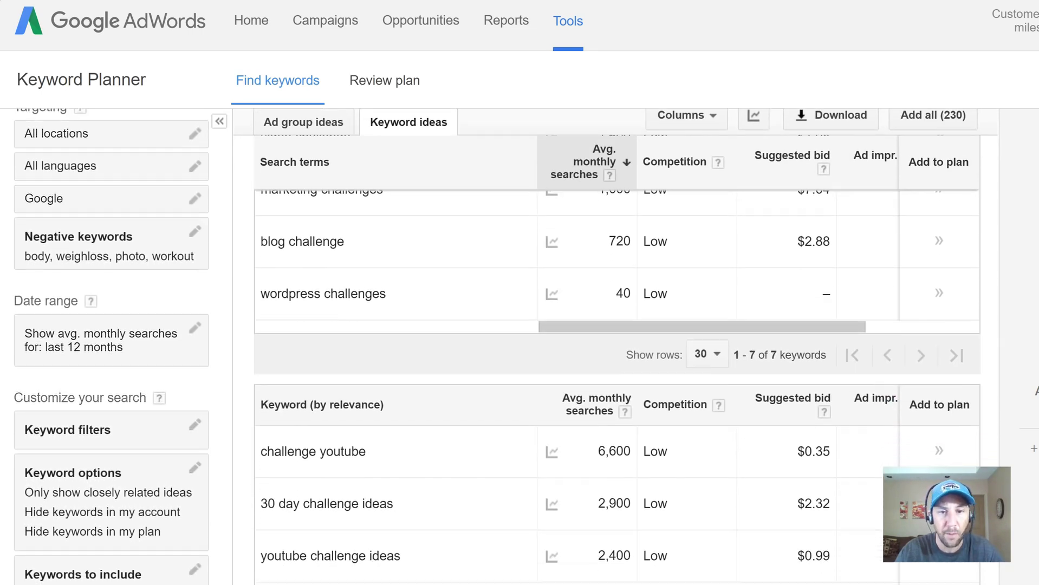
pyautogui.scroll(-3, 615, 346)
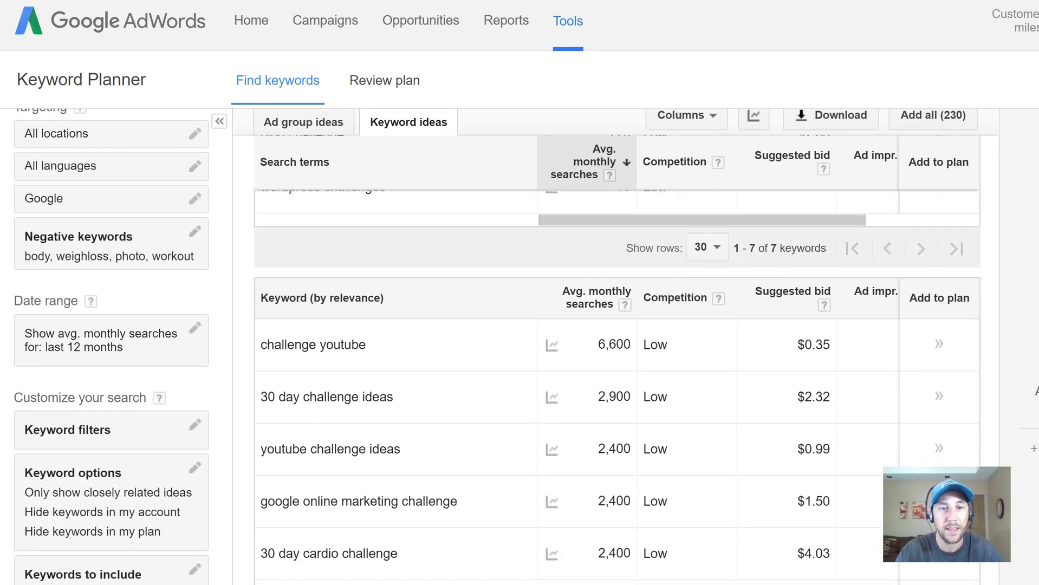
pyautogui.scroll(-2, 616, 346)
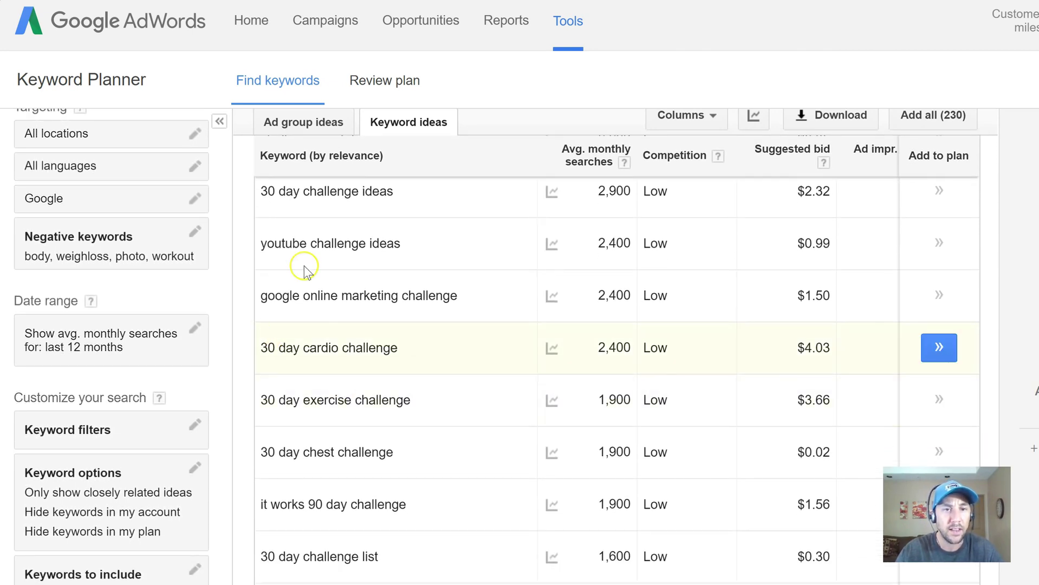
pyautogui.scroll(-2, 616, 347)
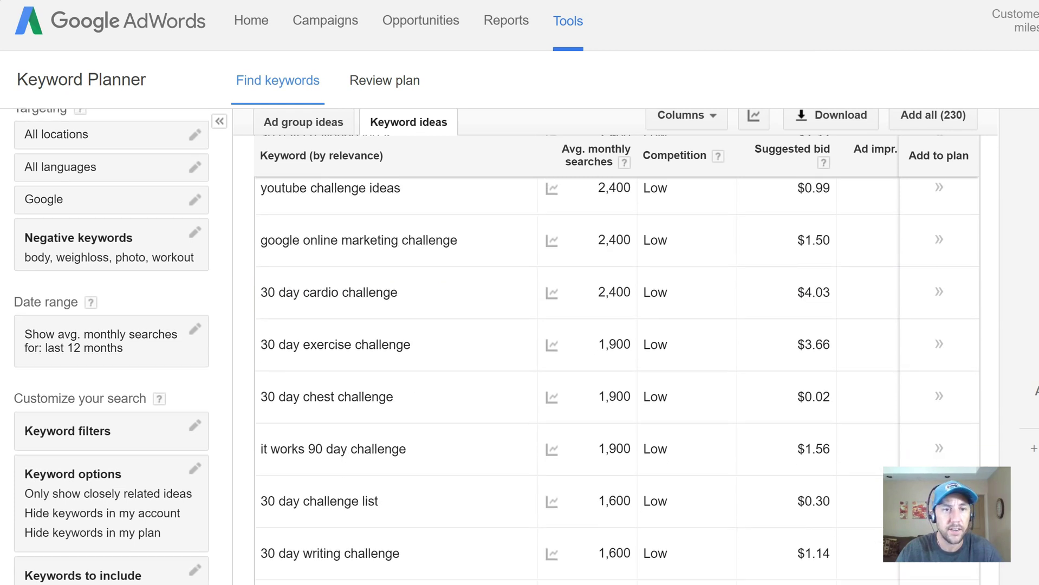
pyautogui.scroll(-1, 616, 347)
pyautogui.scroll(-3, 616, 347)
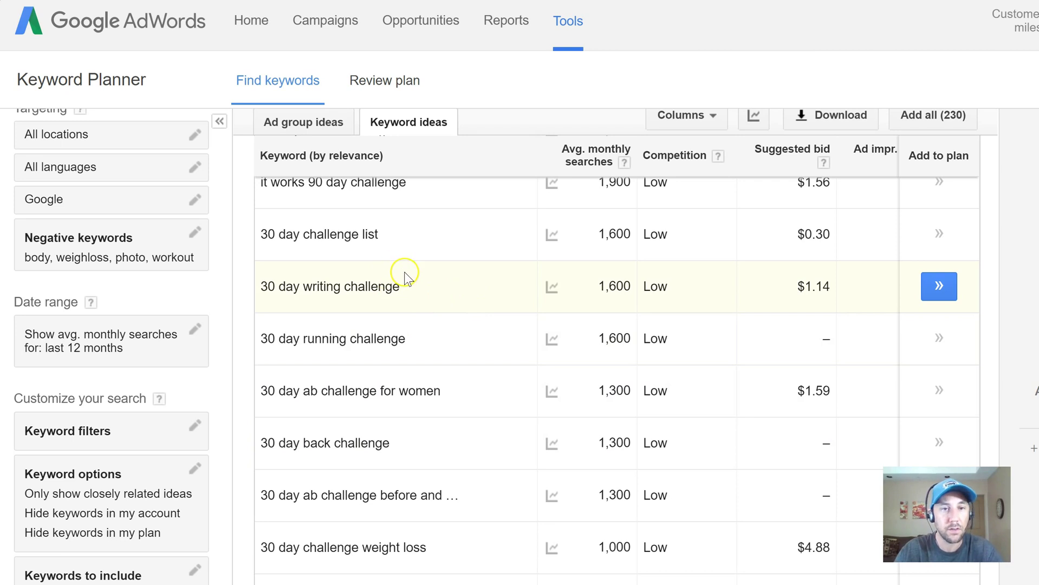
# Step: Compare the entered search terms by average monthly searches, focusing on "30 day challenge", "90 day challenge" and "youtube challenge"
pyautogui.scroll(8, 616, 380)
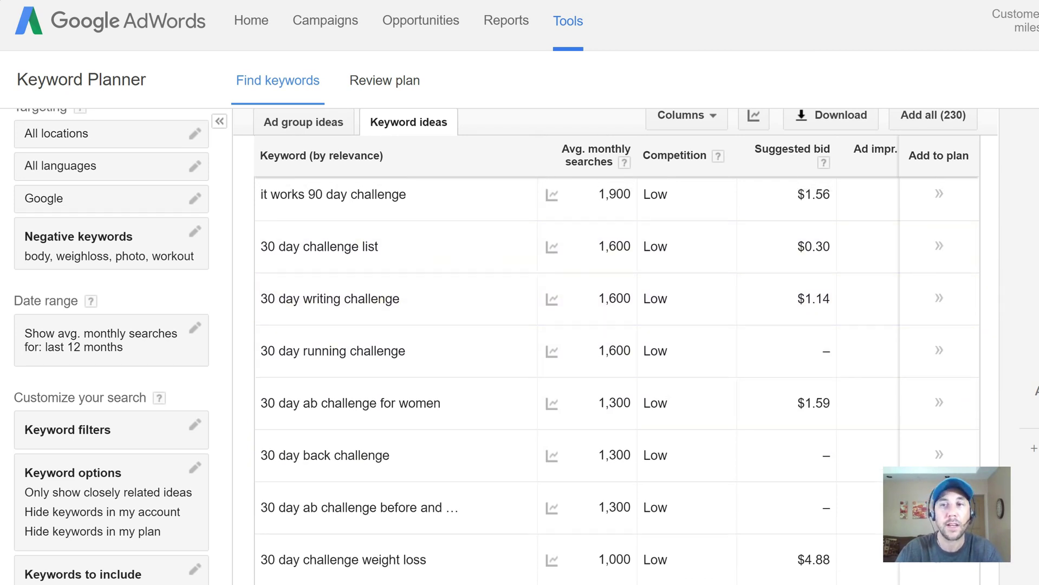
pyautogui.scroll(4, 617, 379)
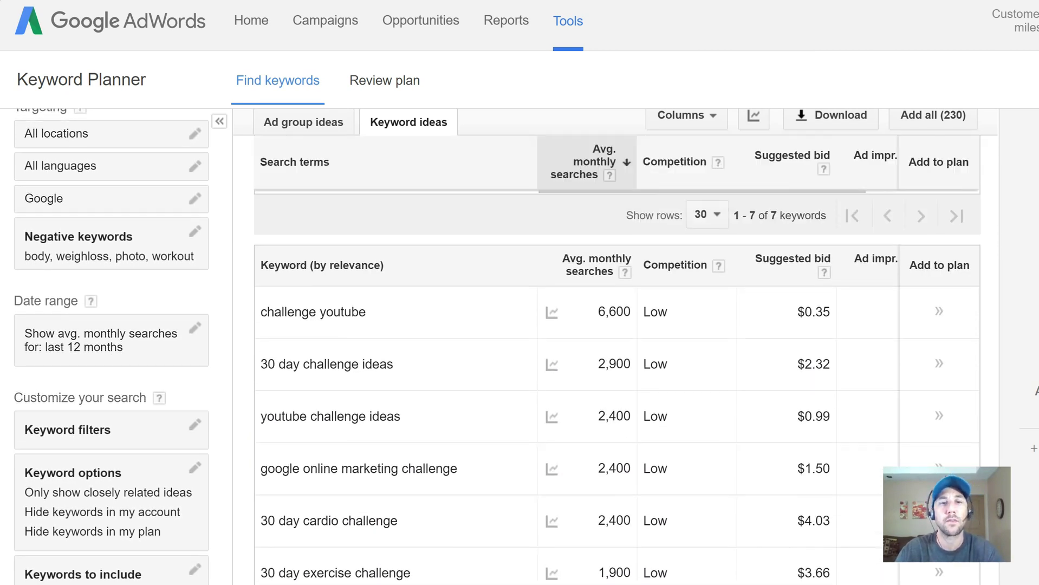
pyautogui.scroll(5, 616, 380)
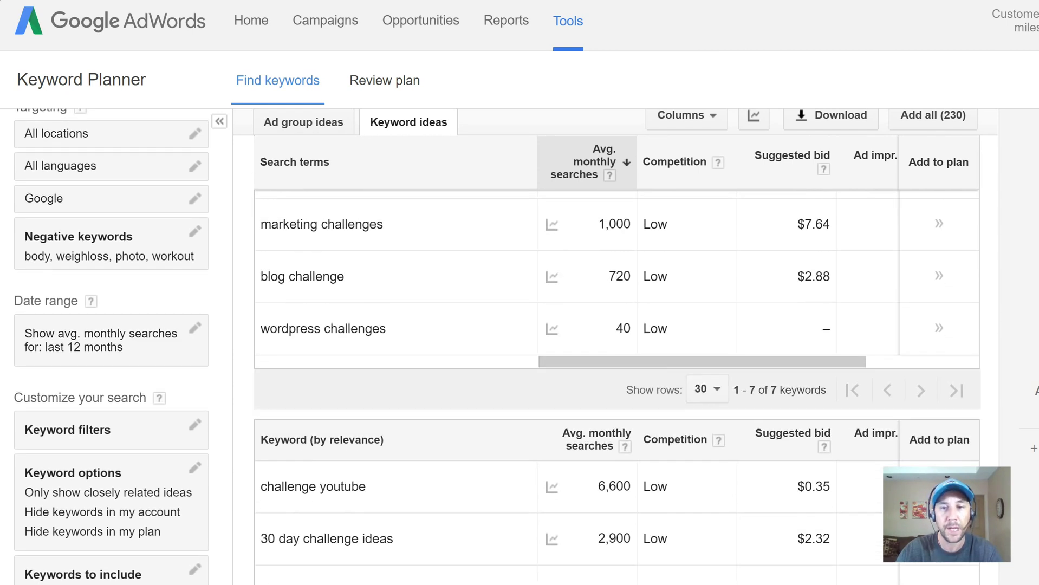
pyautogui.scroll(1, 616, 379)
pyautogui.scroll(-2, 617, 380)
pyautogui.scroll(1, 616, 380)
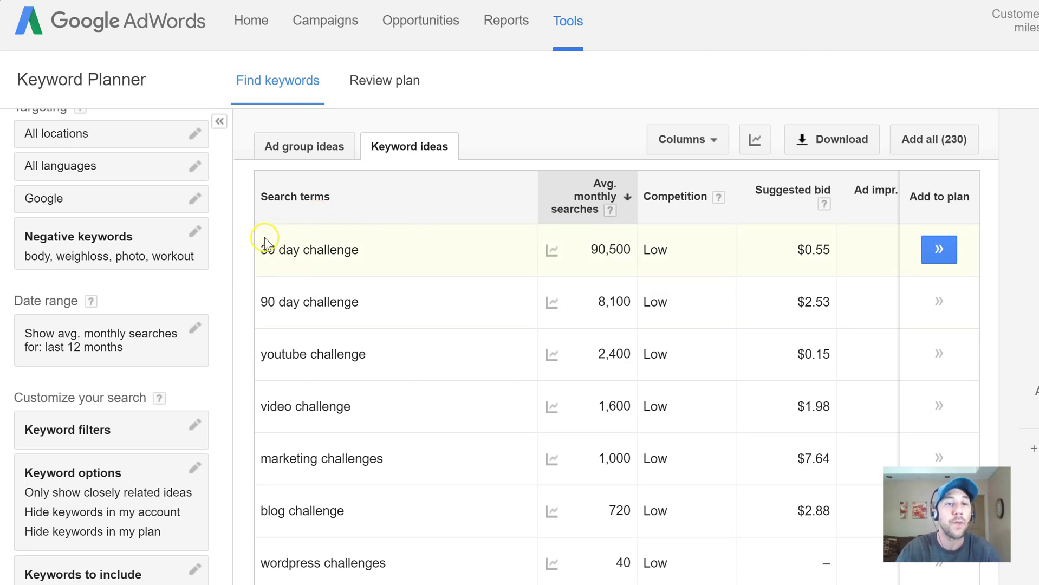
pyautogui.moveTo(260, 249); pyautogui.dragTo(273, 248)
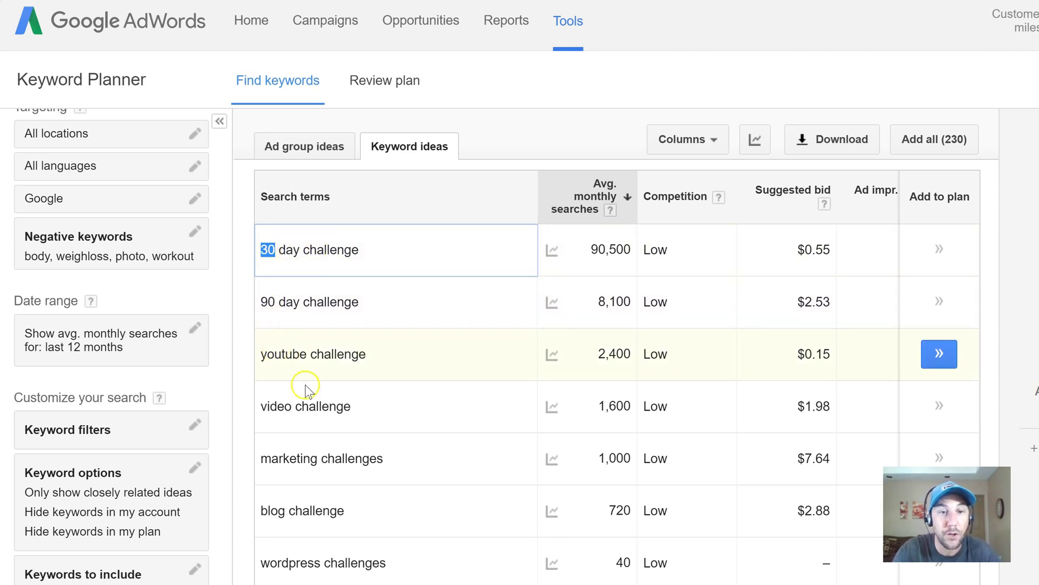
pyautogui.click(234, 377)
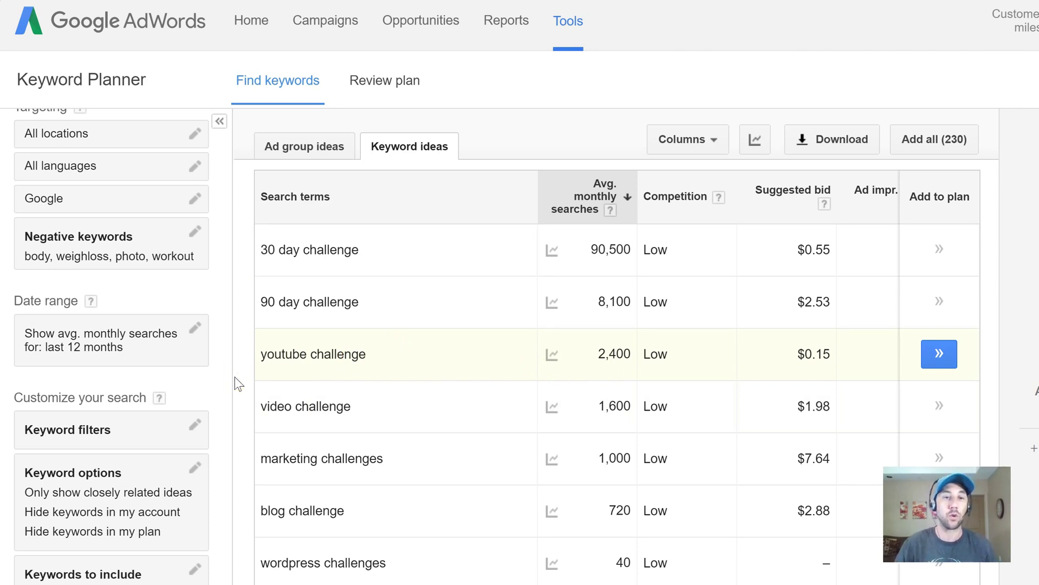
pyautogui.click(356, 264)
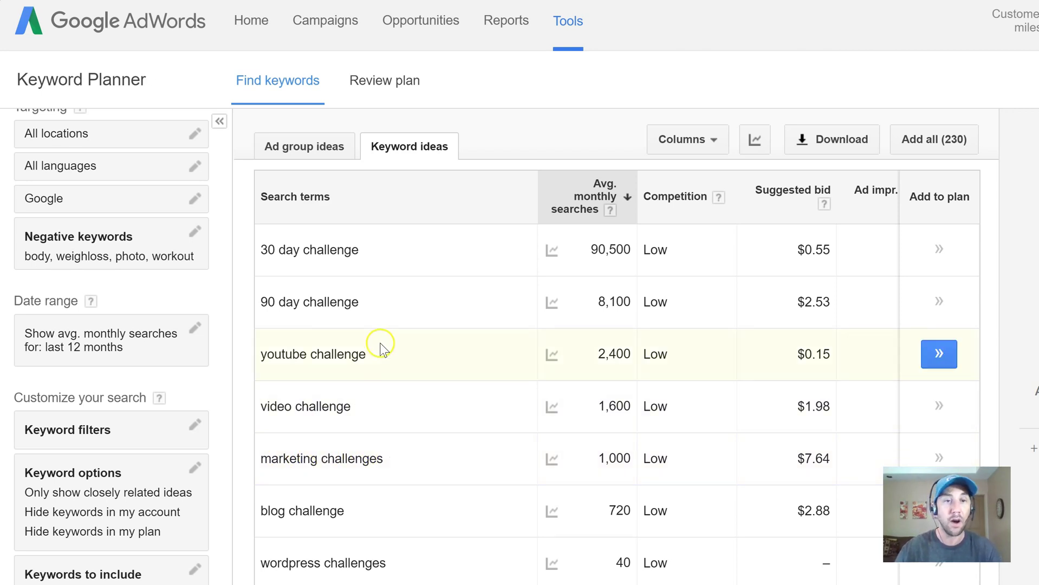
pyautogui.moveTo(350, 249); pyautogui.dragTo(255, 241)
pyautogui.moveTo(384, 302); pyautogui.dragTo(250, 301)
pyautogui.click(399, 339)
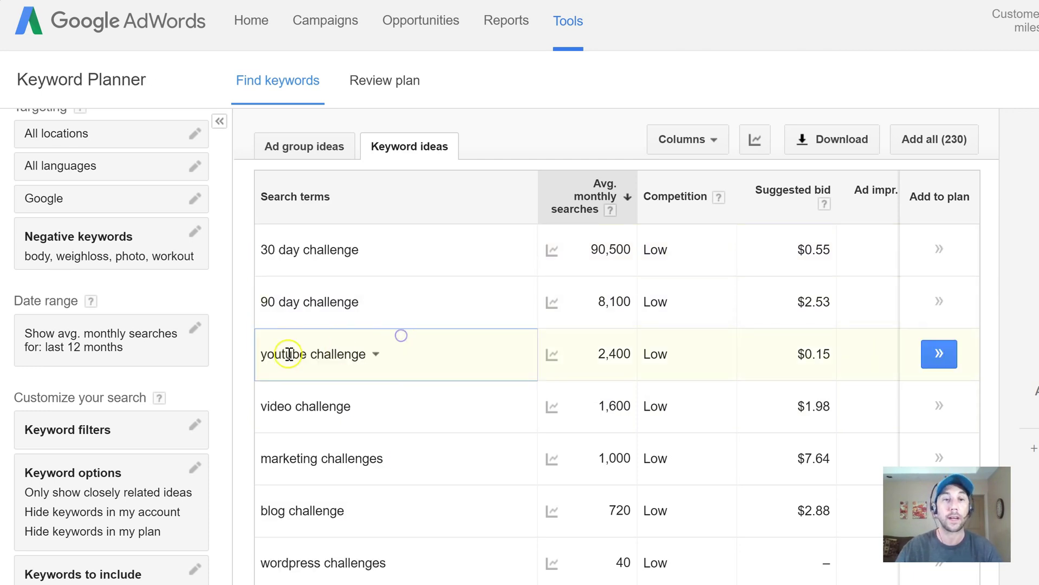